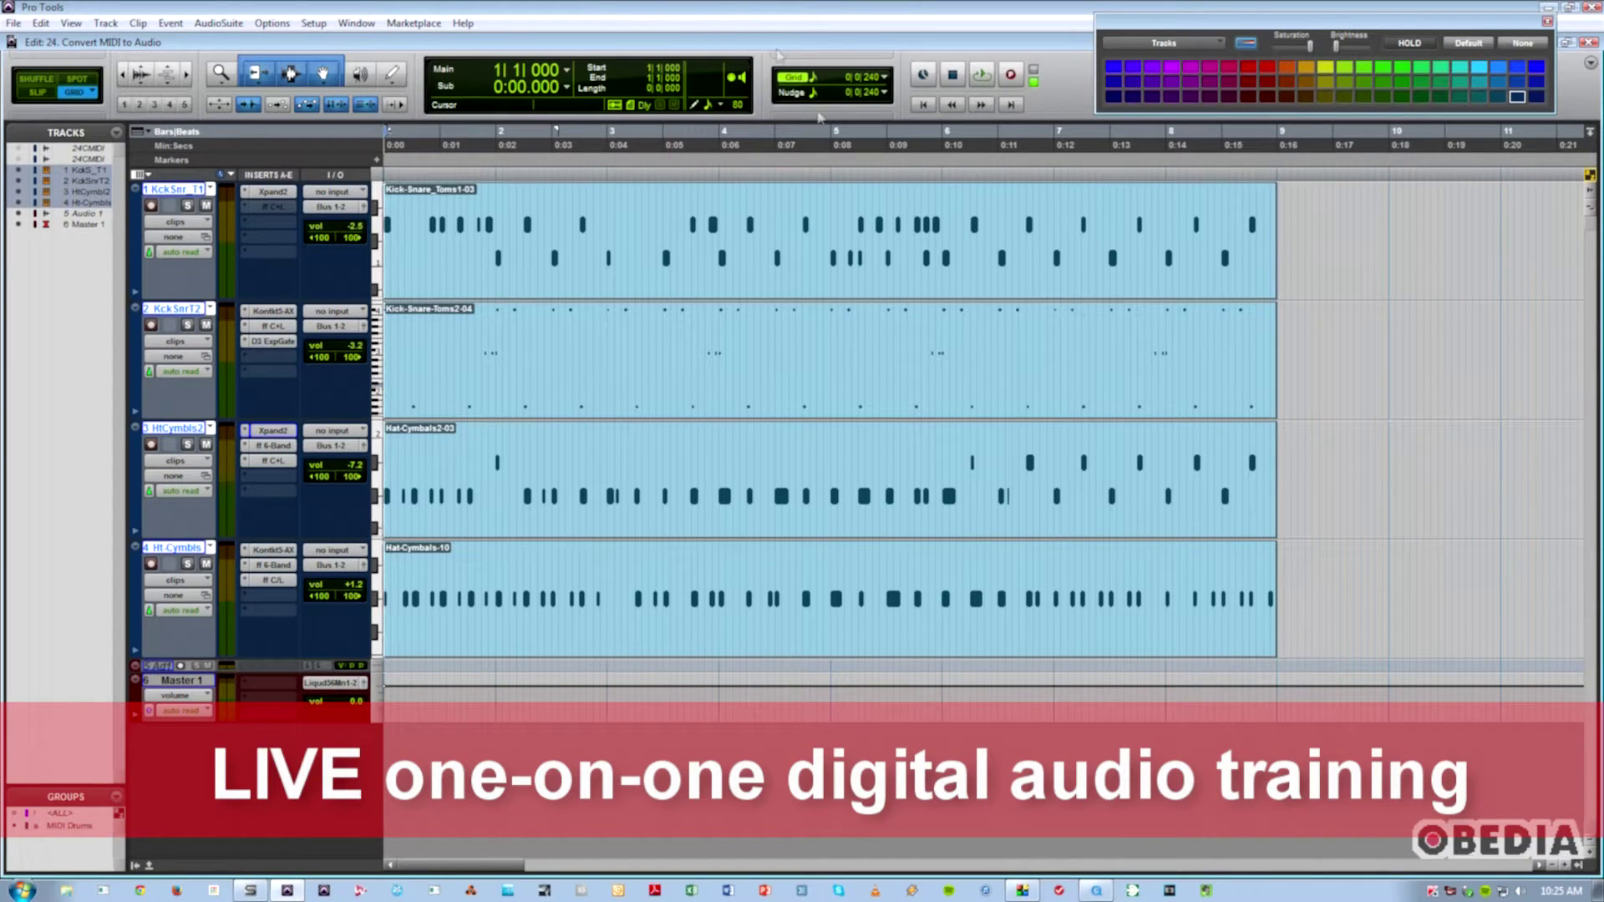
# Select a short range near bar 1, then open and close the Xpand2 and Kontakt instruments on tracks 1–3.
pyautogui.moveTo(491, 250); pyautogui.dragTo(449, 251)
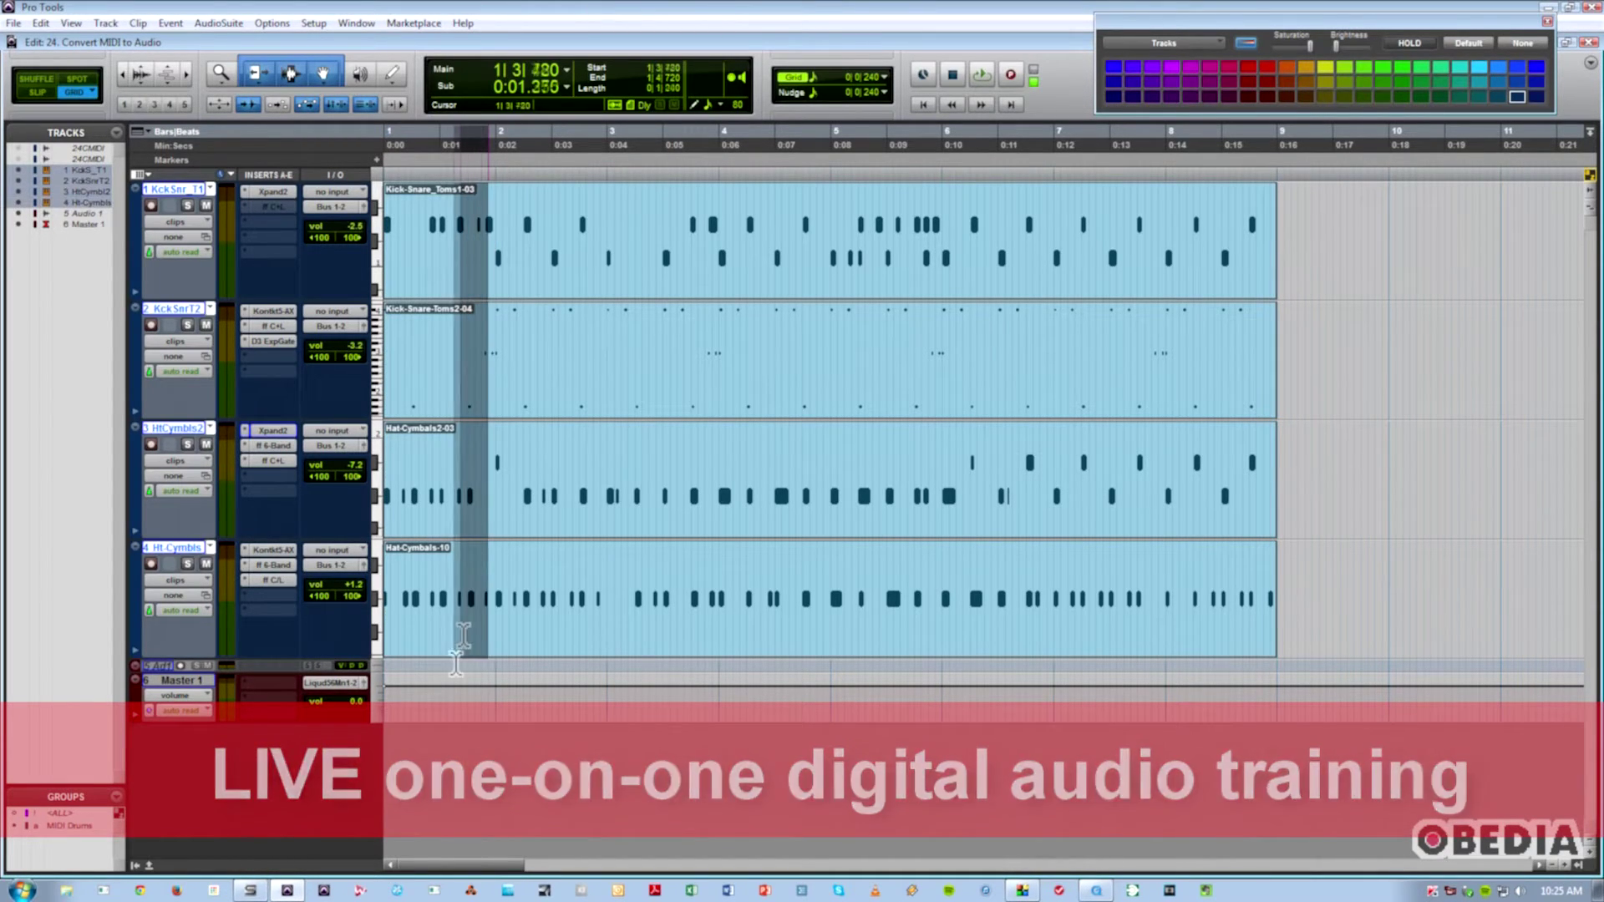
pyautogui.click(273, 192)
pyautogui.click(275, 194)
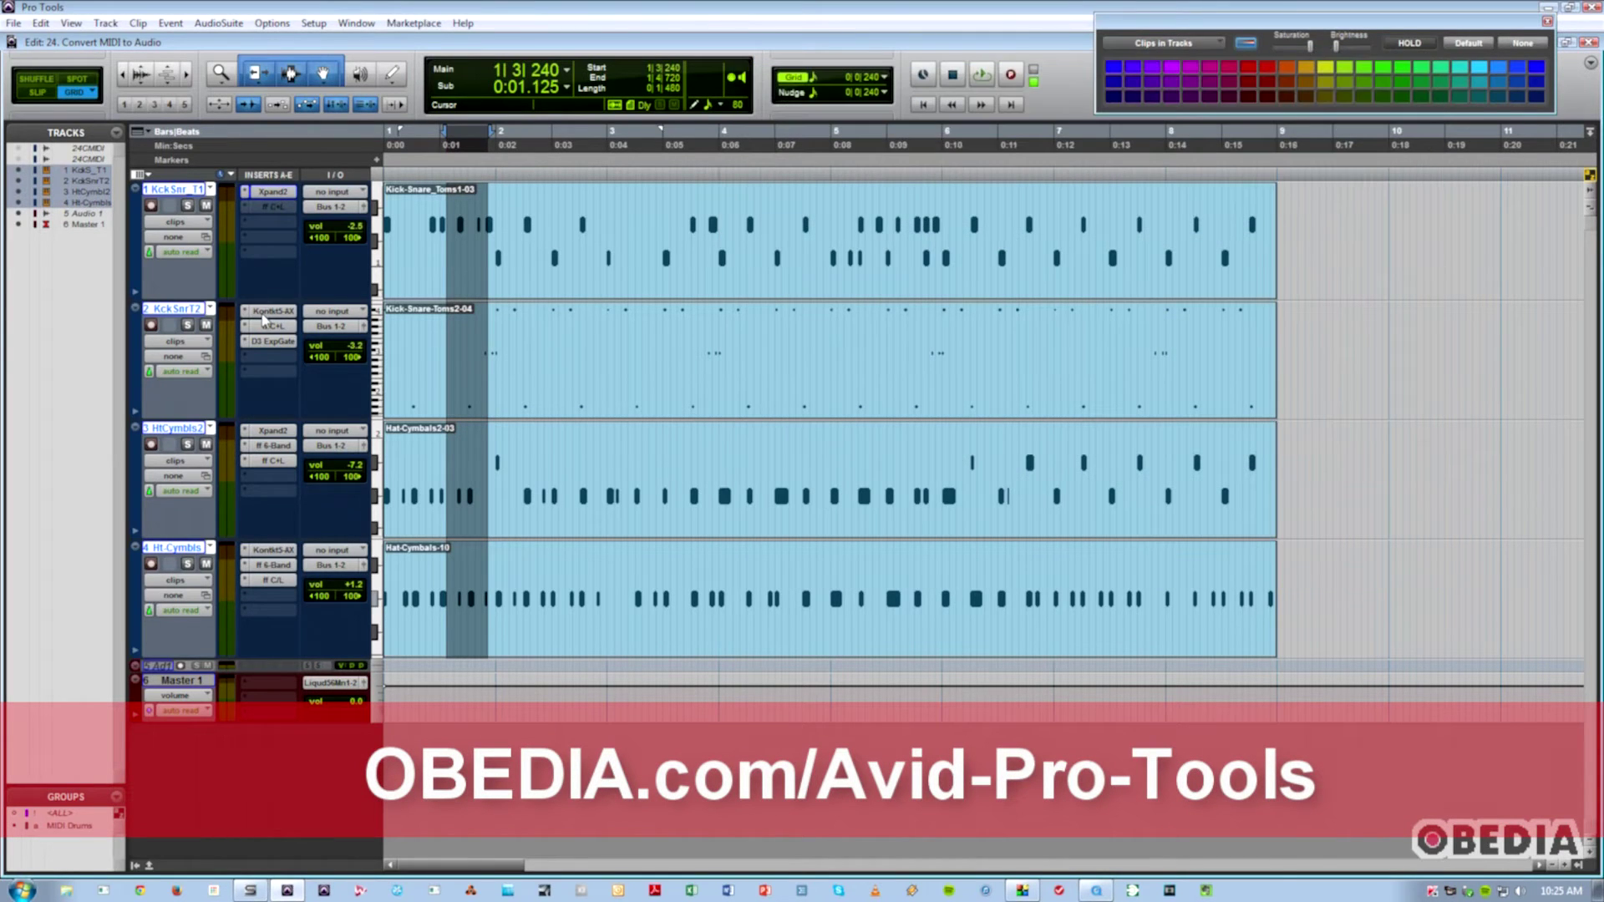
pyautogui.click(265, 313)
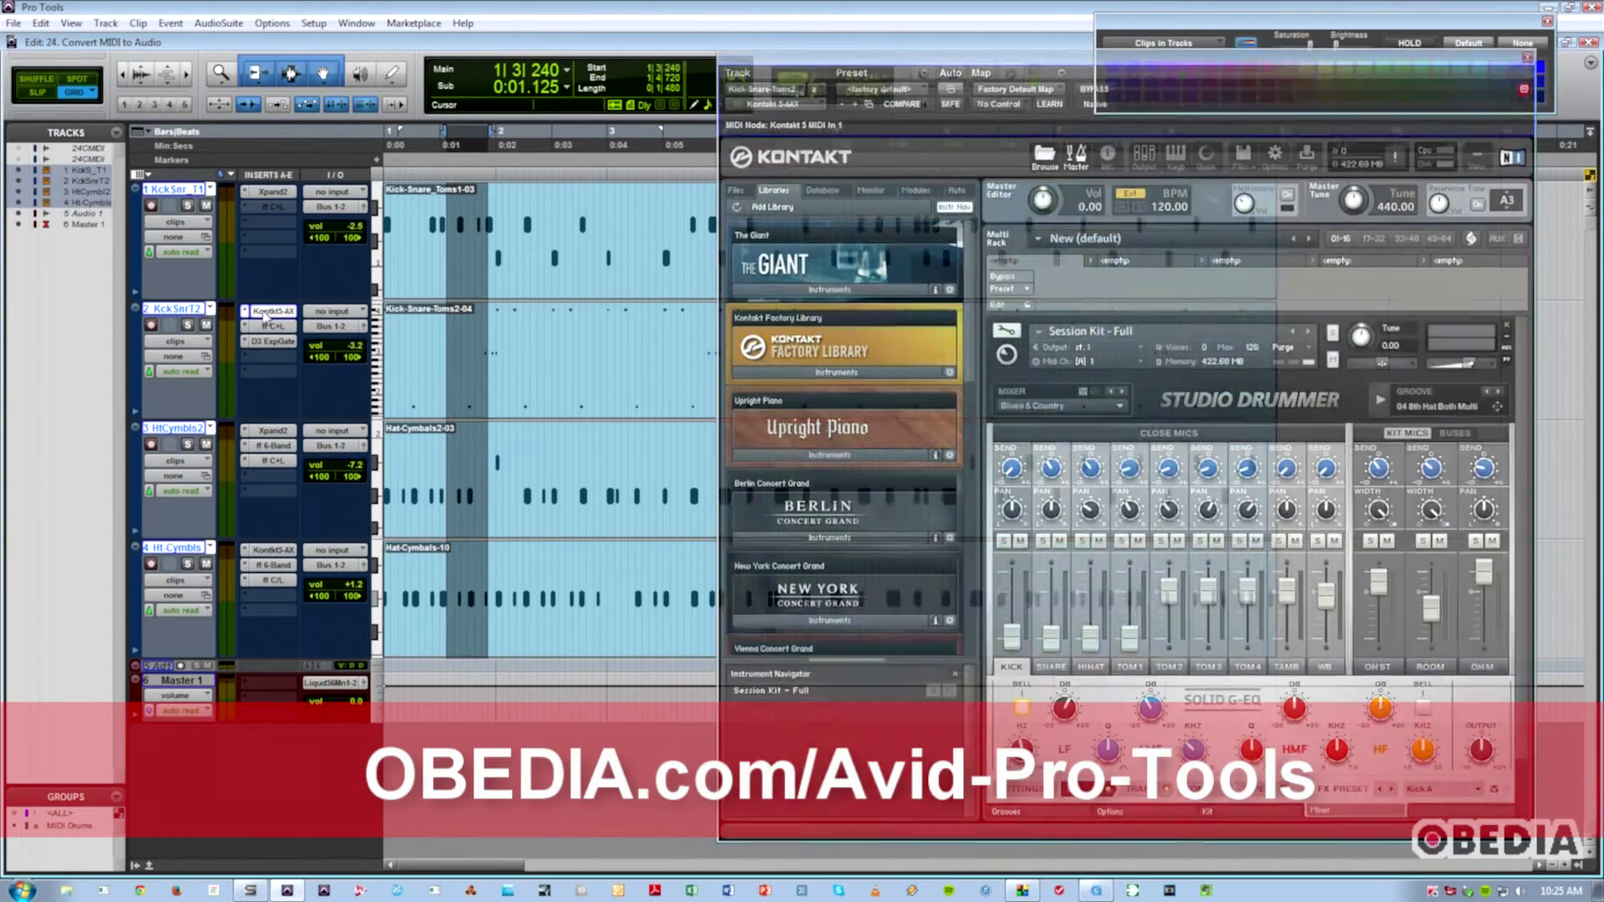
pyautogui.click(265, 313)
pyautogui.click(273, 431)
pyautogui.click(273, 431)
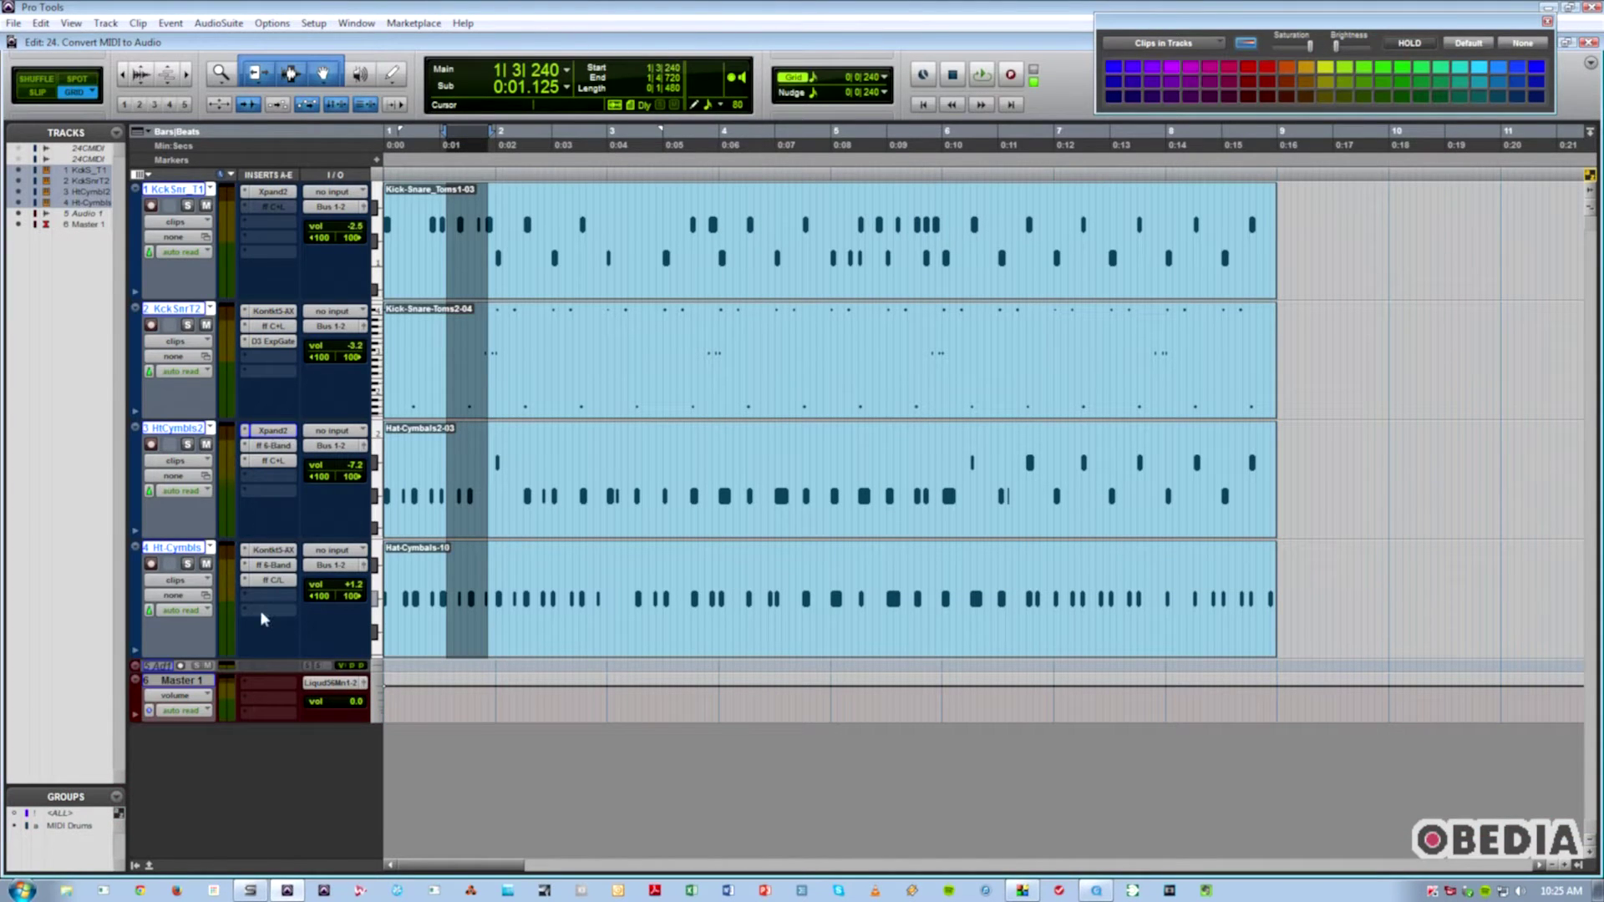
# In the Mix window, set all four drum tracks' outputs to no output and select Audio 1.
pyautogui.hotkey('ctrl', '=')
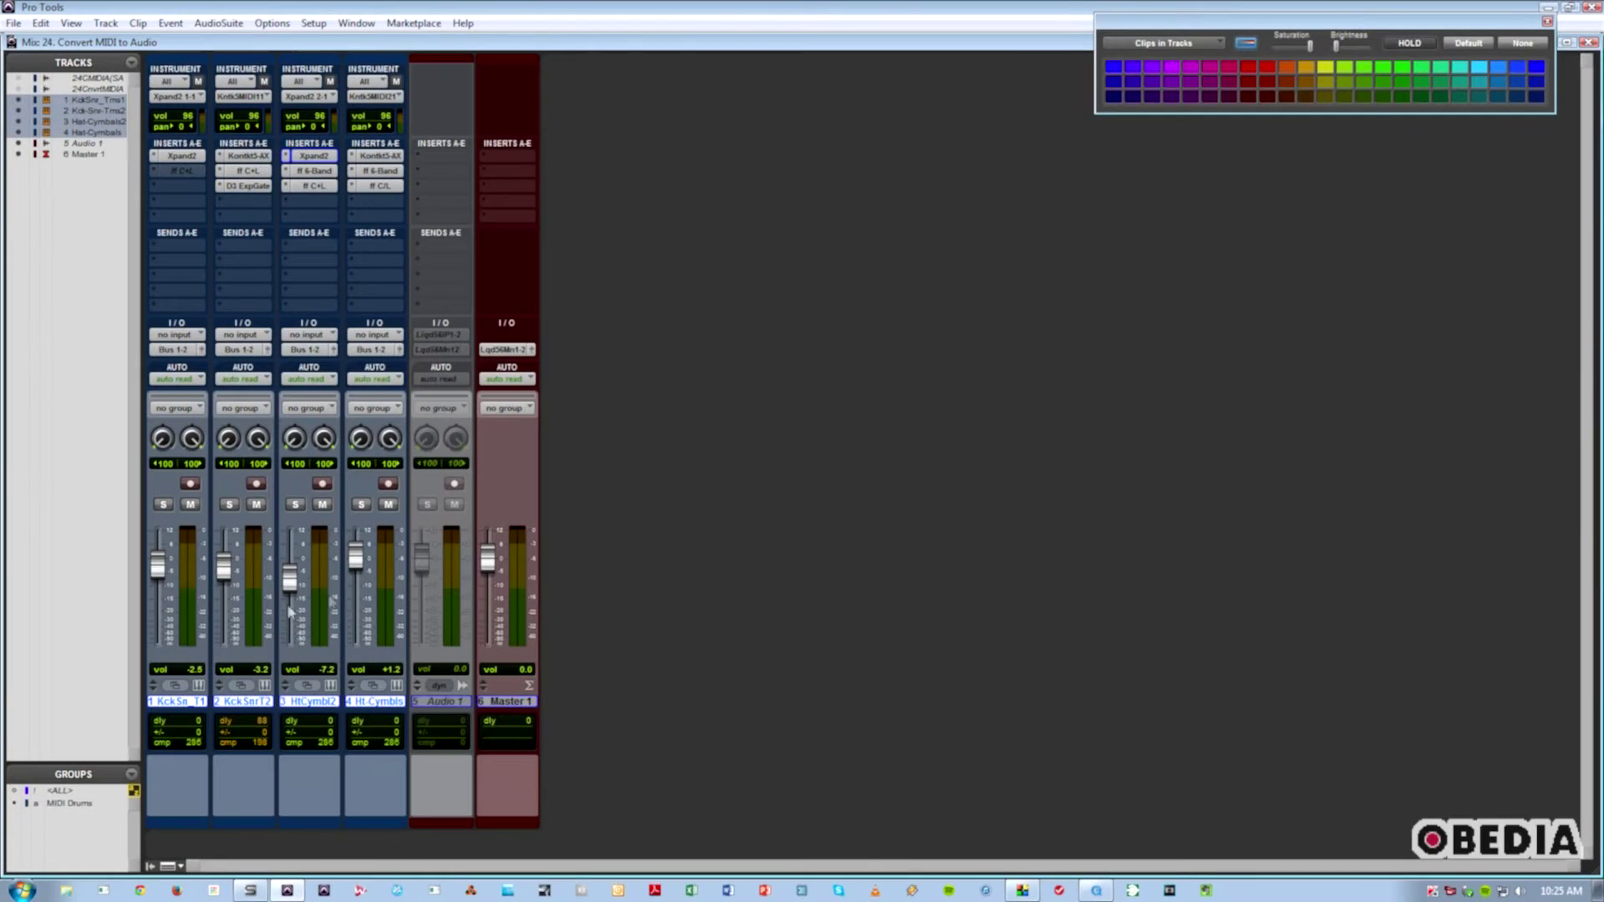
pyautogui.click(164, 354)
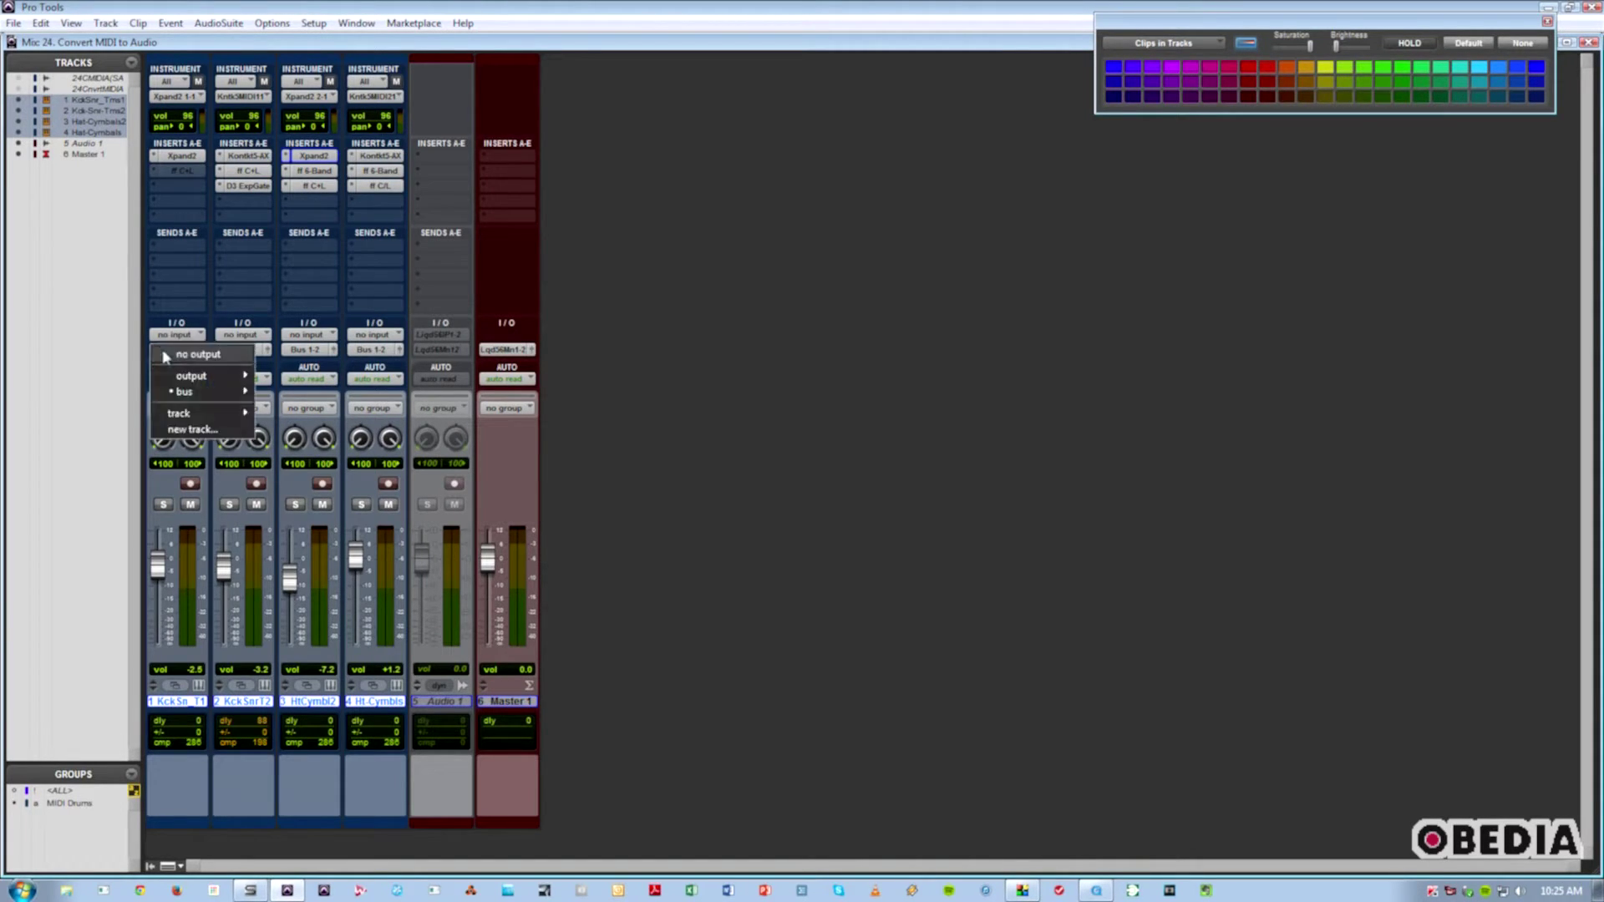
pyautogui.keyDown('alt'); pyautogui.click(167, 354); pyautogui.keyUp('alt')
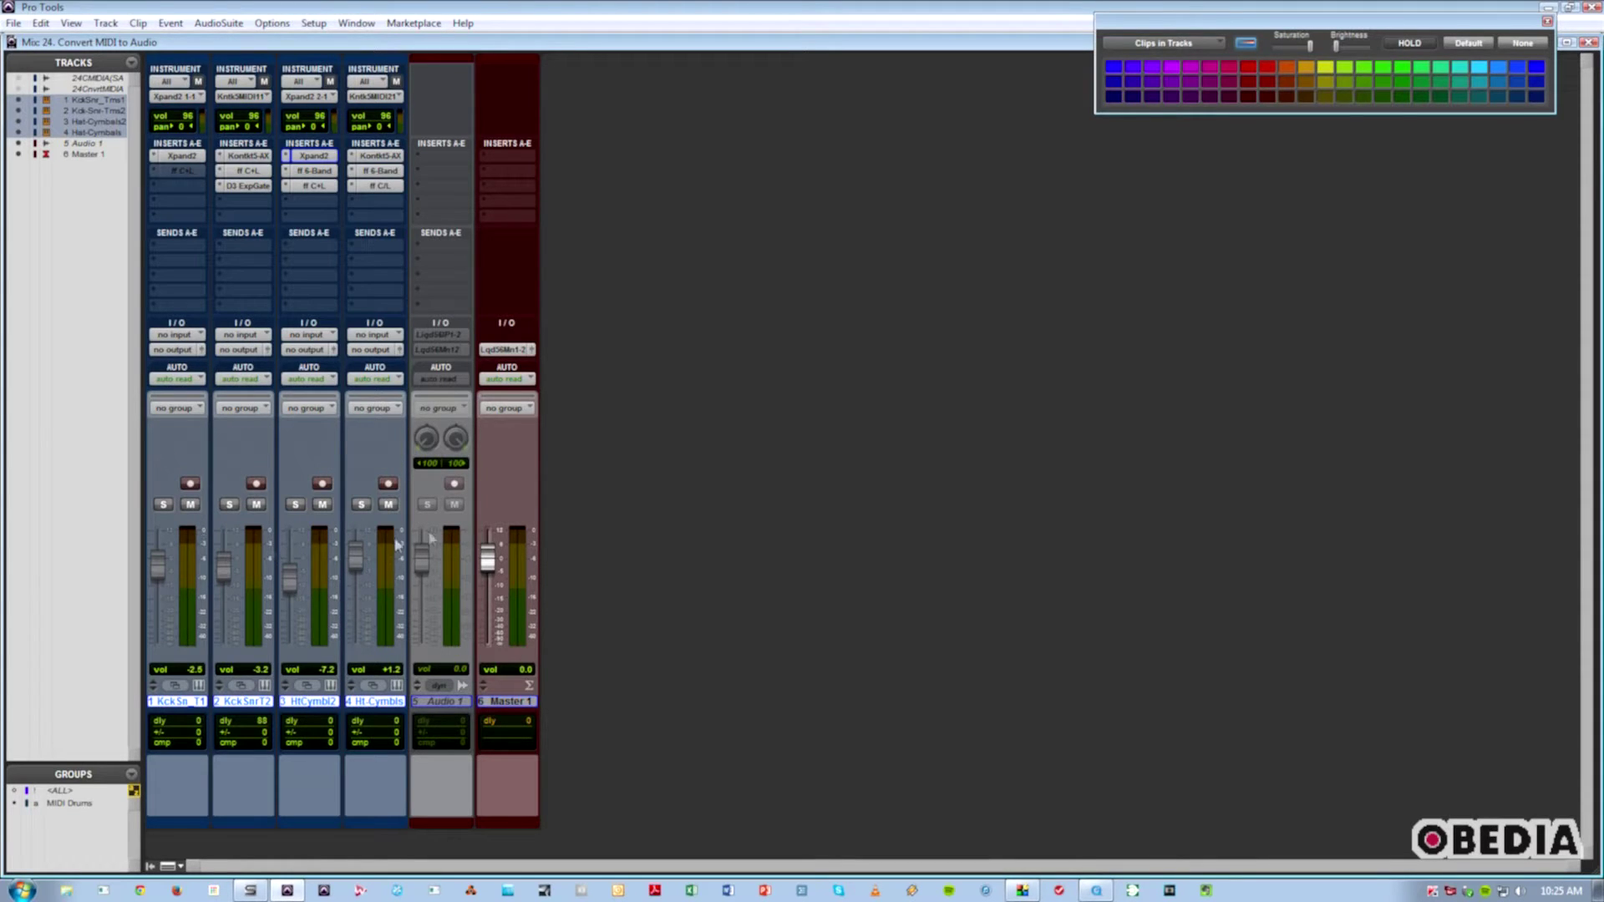
pyautogui.click(440, 701)
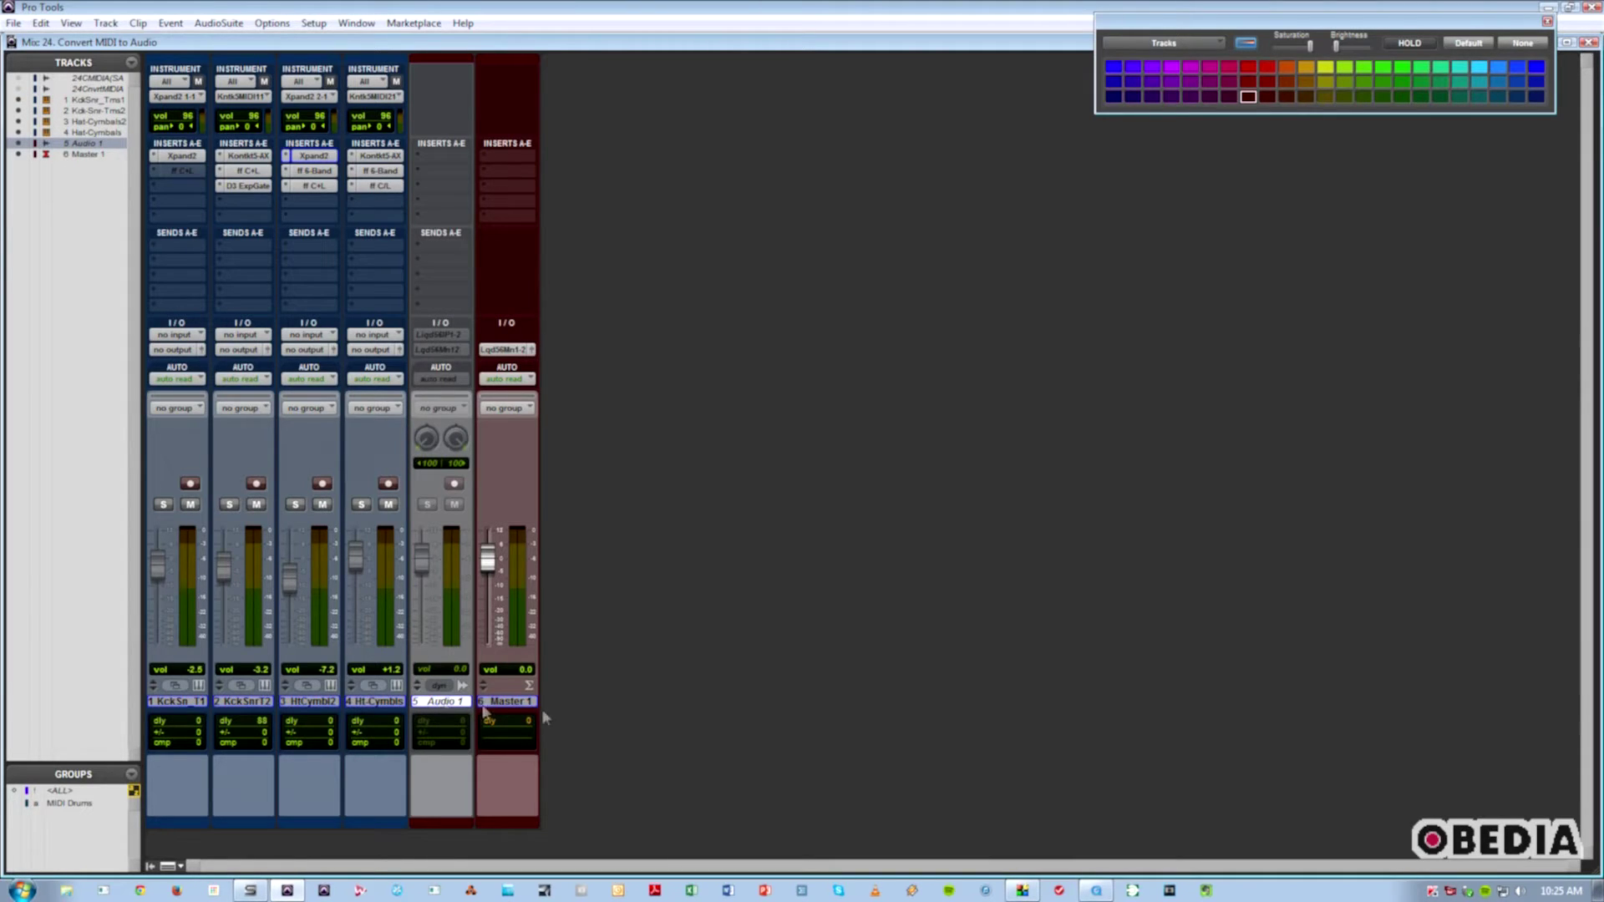
# Make the Audio 1 track active and route drum track 1 to Bus 1-2 (Stereo).
pyautogui.rightClick(443, 706)
pyautogui.click(461, 719)
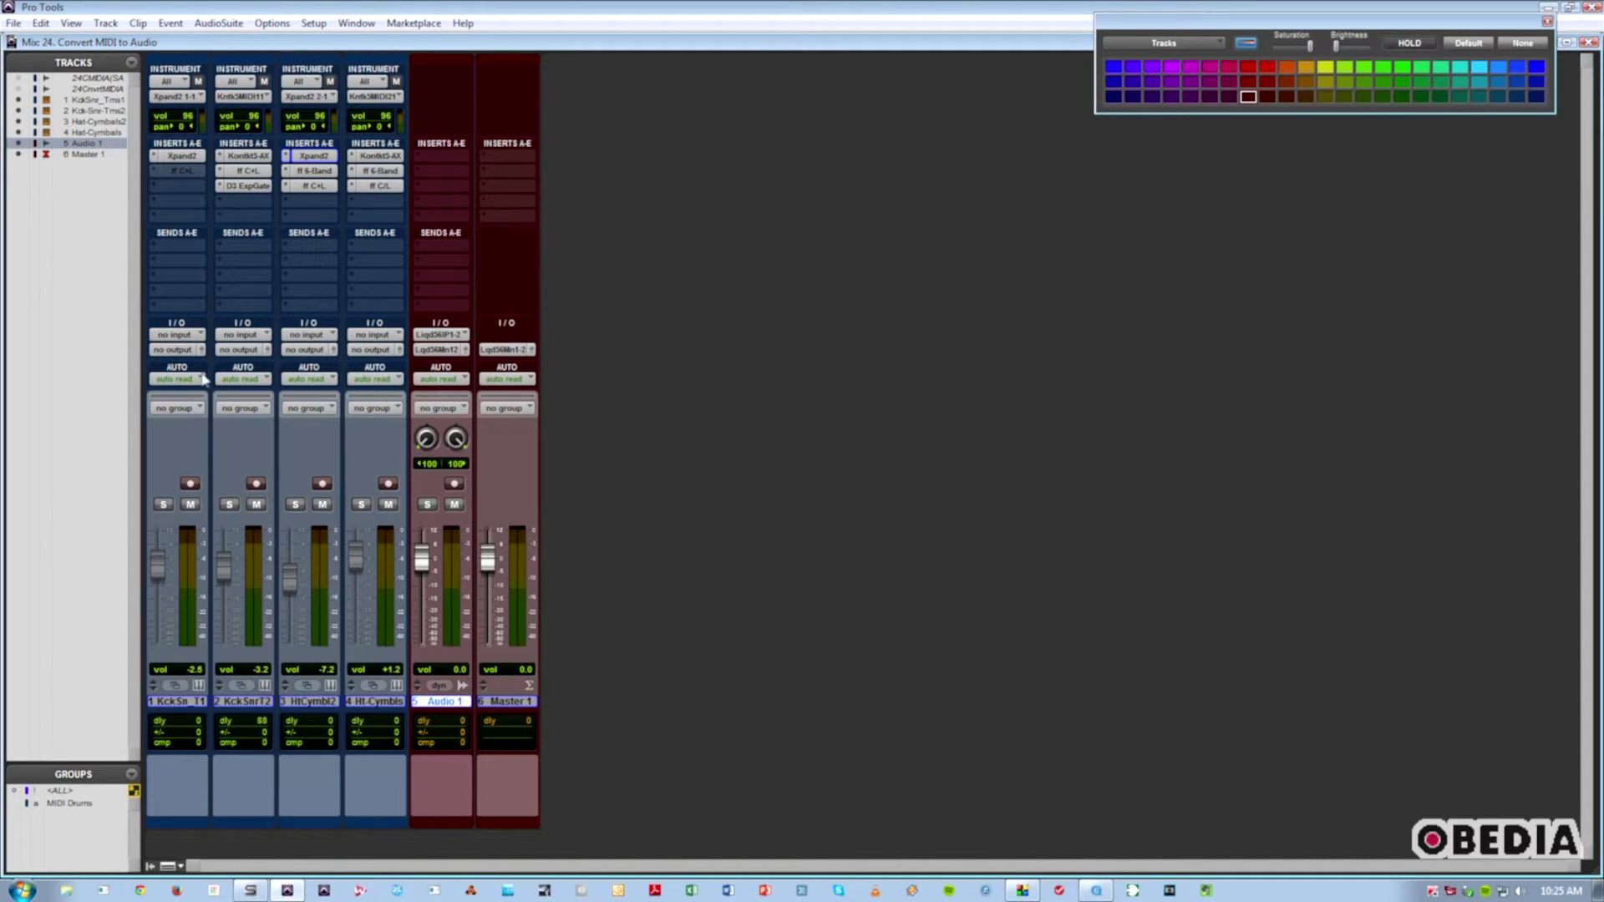
pyautogui.click(176, 350)
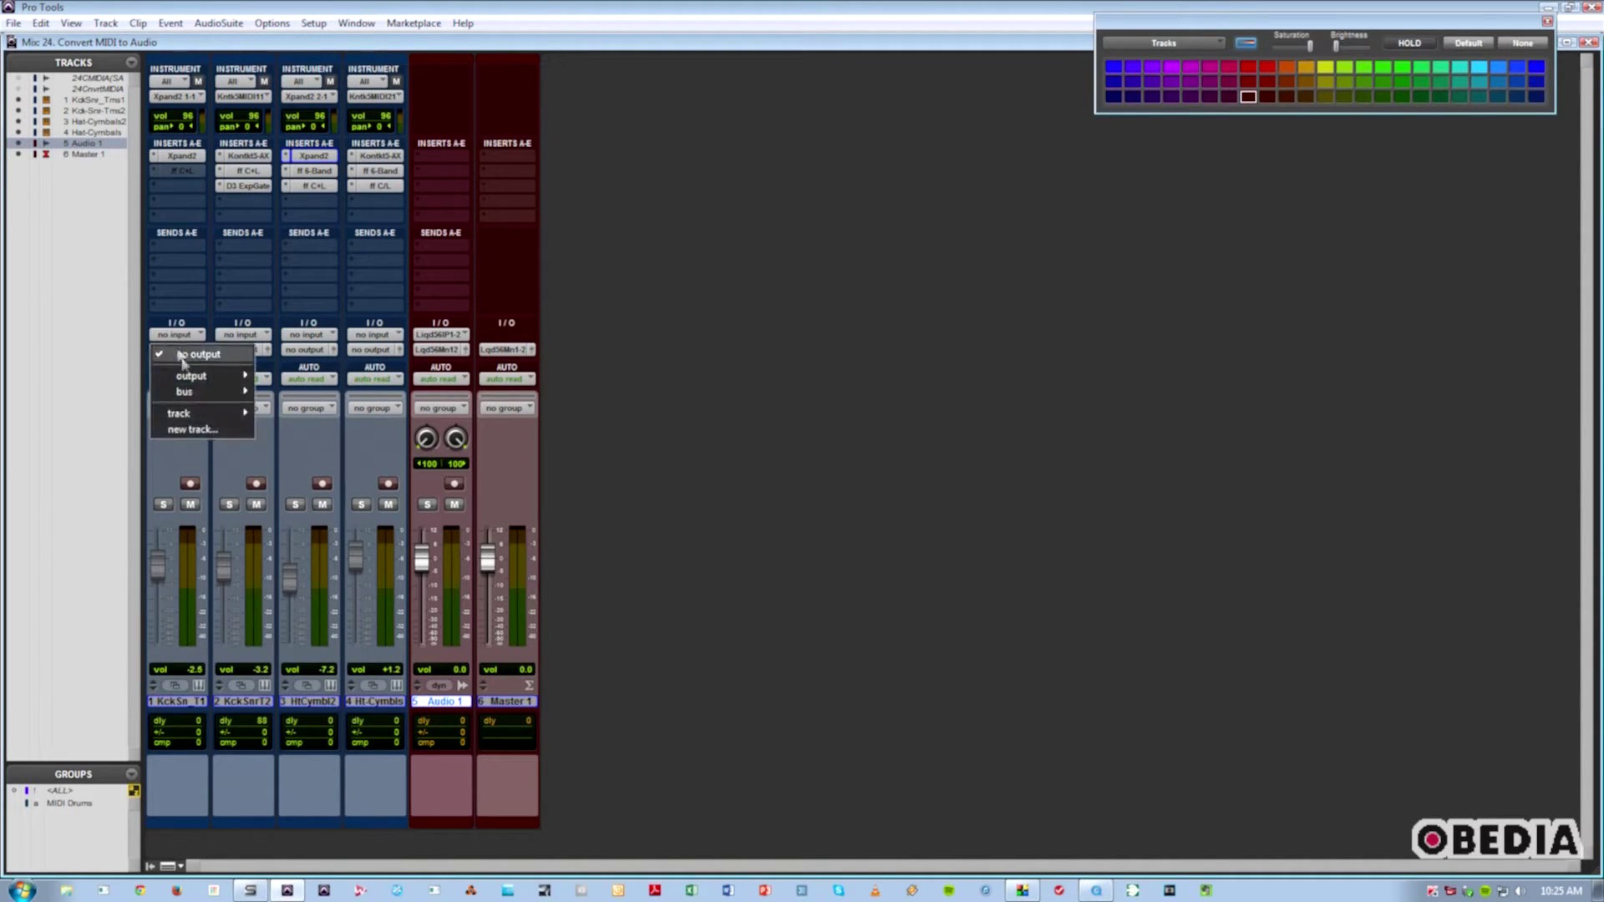
pyautogui.moveTo(188, 392)
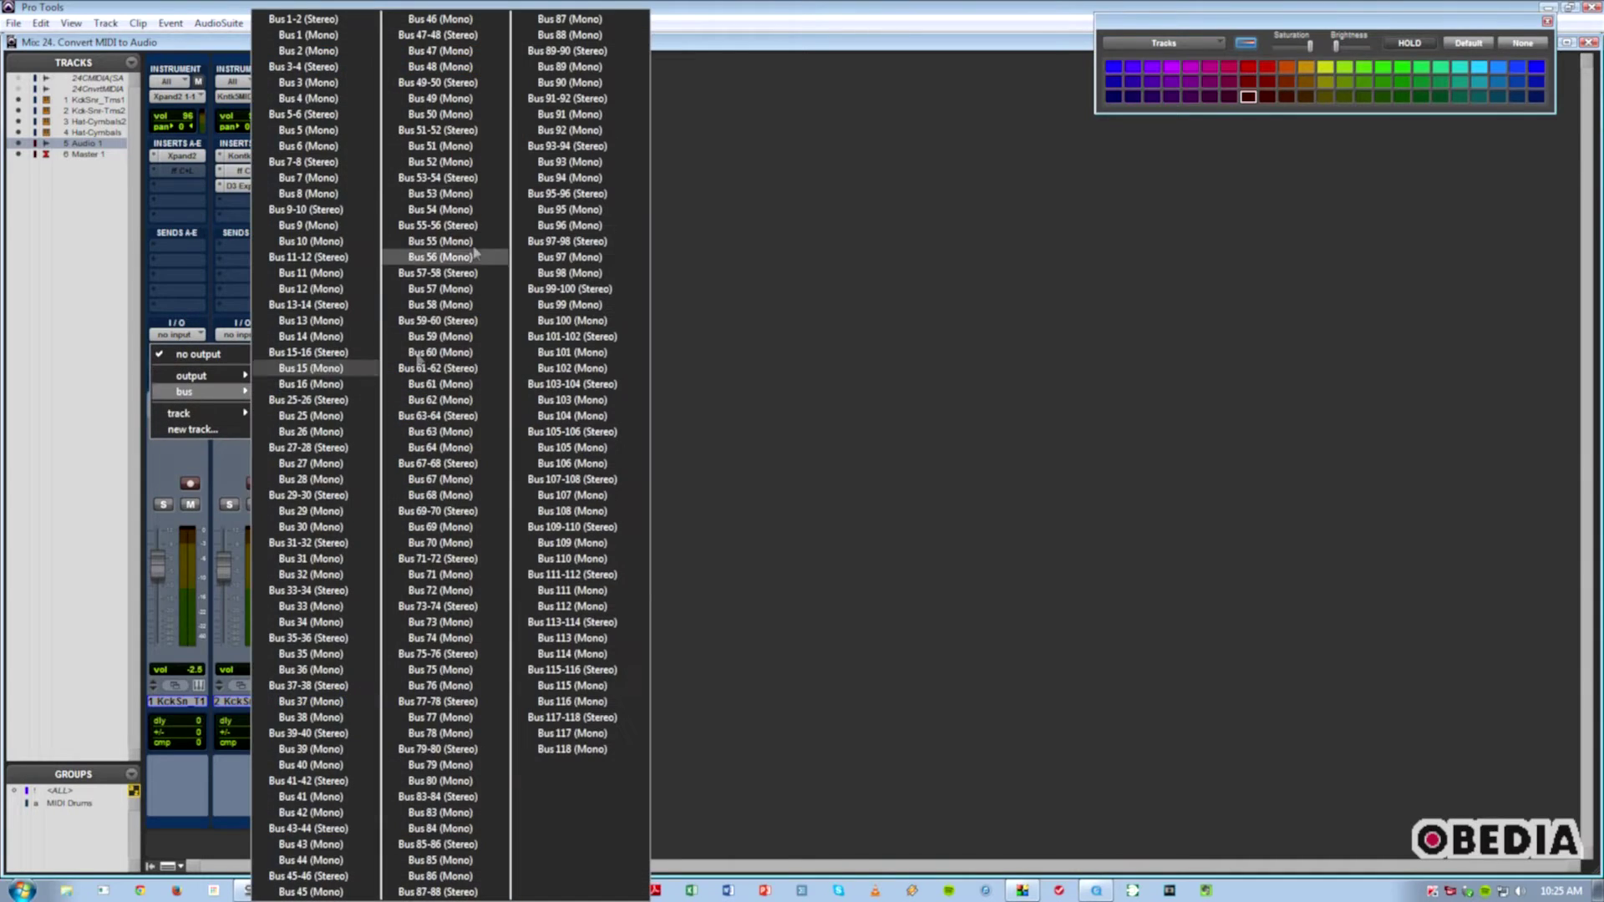
pyautogui.click(343, 19)
# Route drum tracks 2 and 3 to Bus 1-2 (Stereo) as well.
pyautogui.click(243, 350)
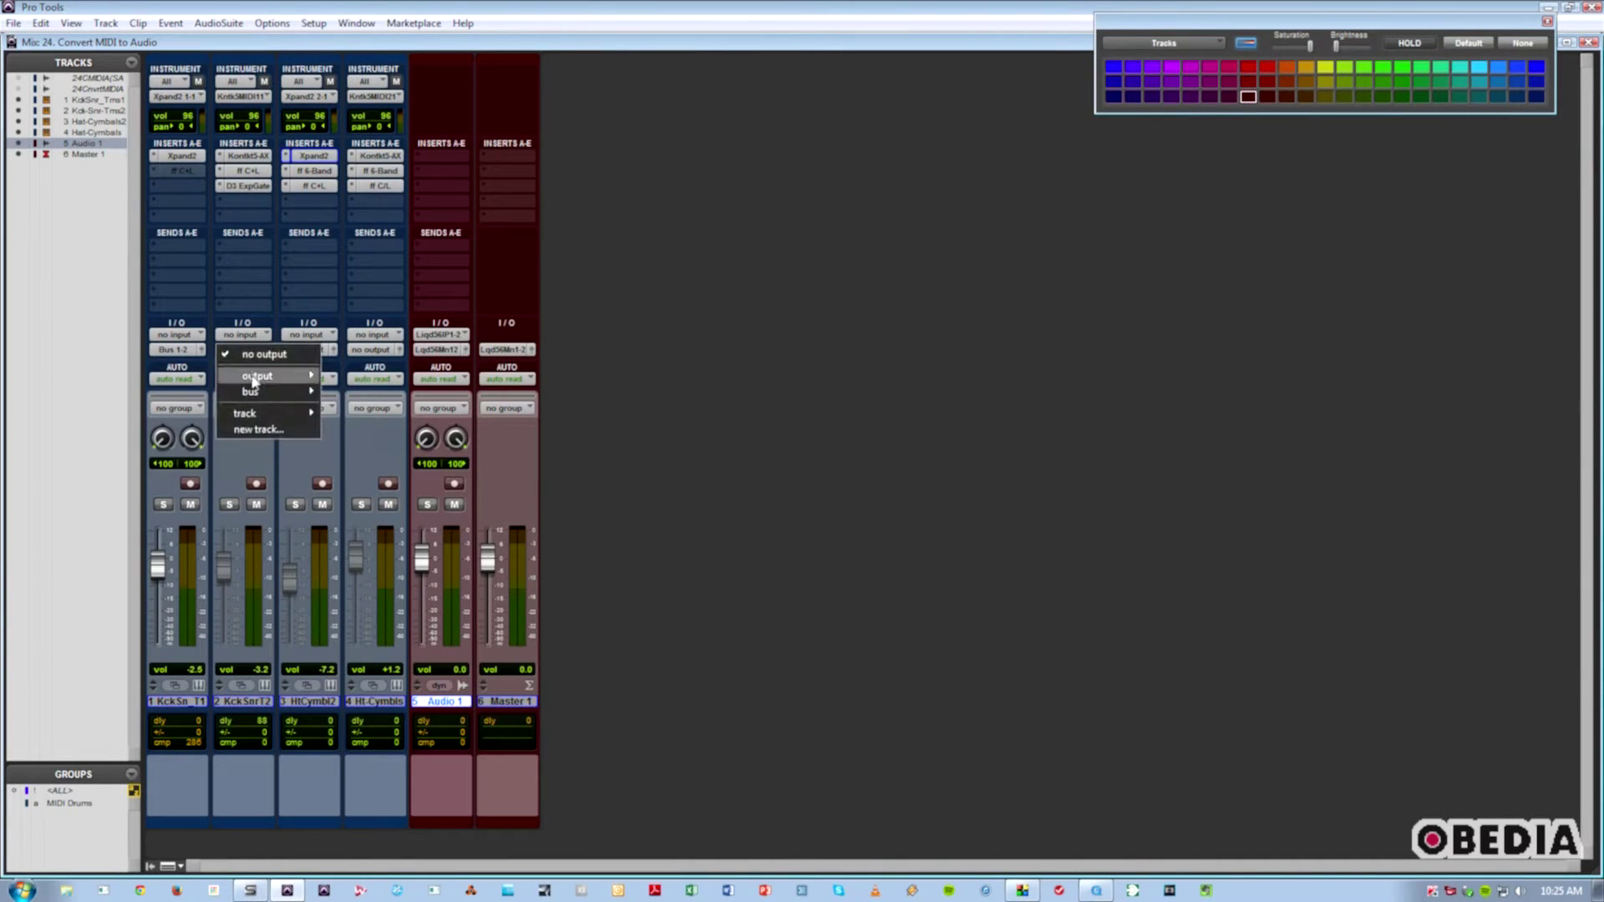
pyautogui.moveTo(251, 392)
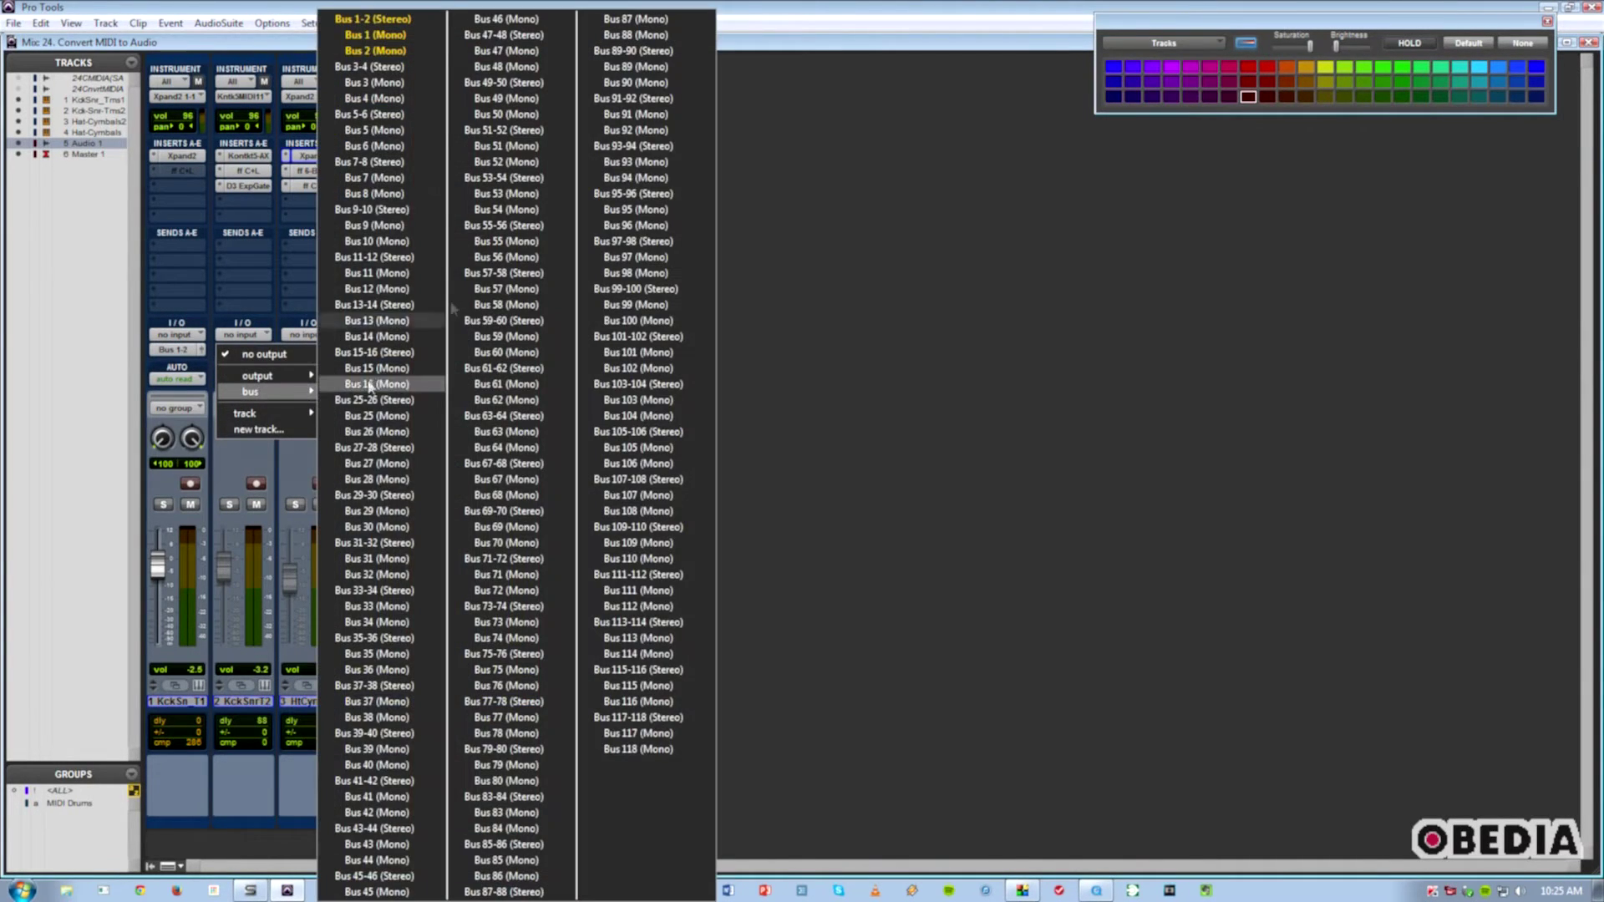
pyautogui.click(371, 19)
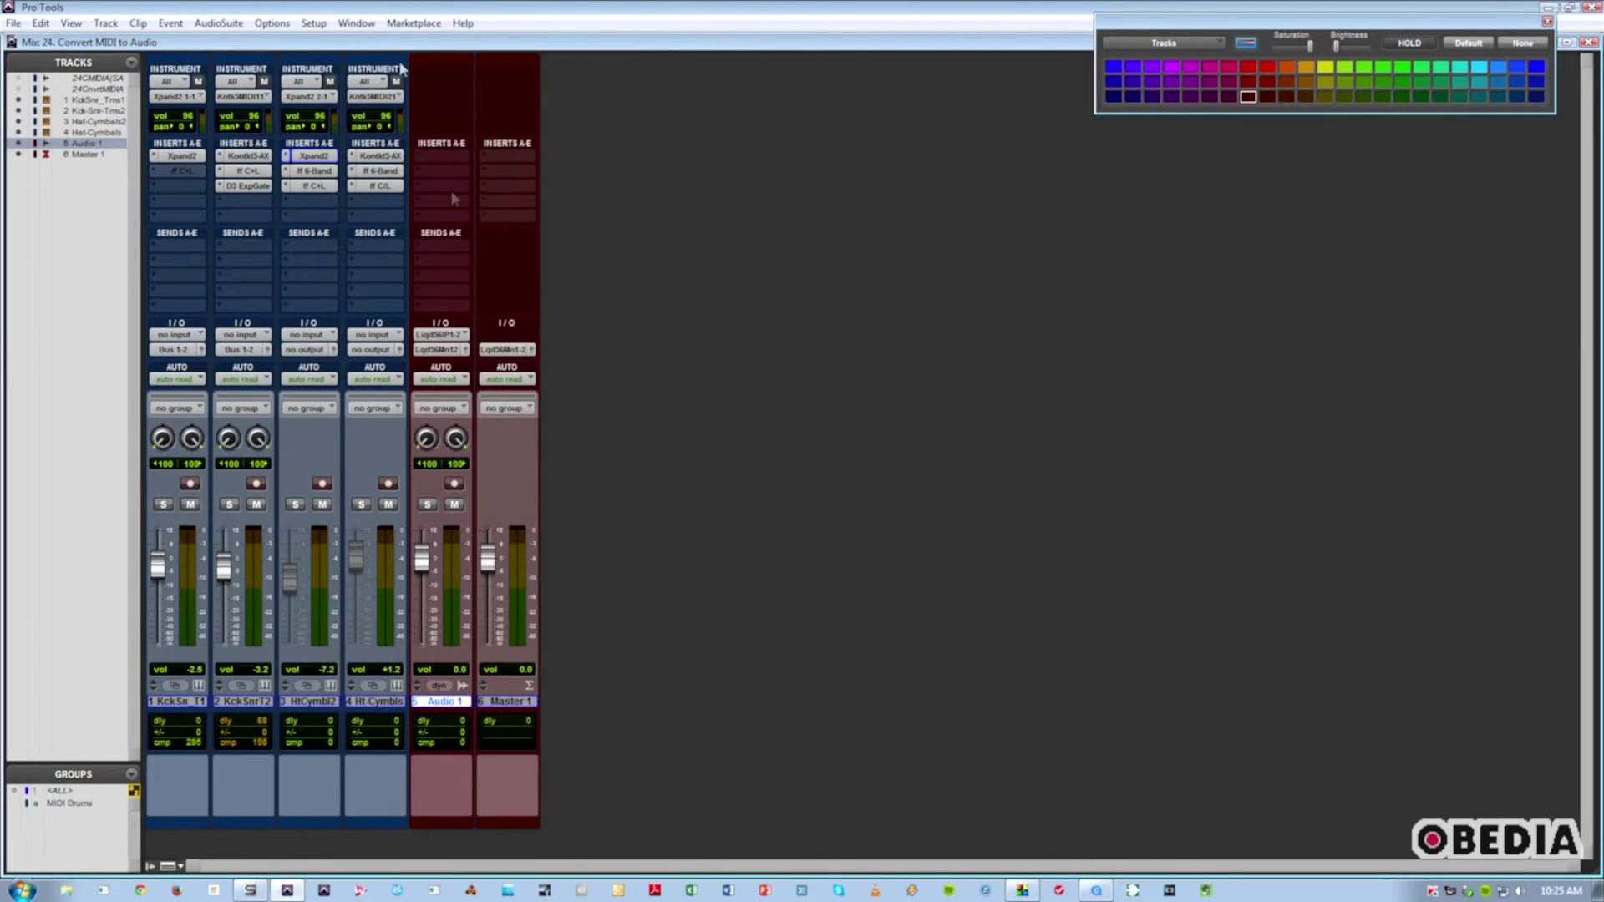
pyautogui.click(307, 350)
pyautogui.moveTo(317, 391)
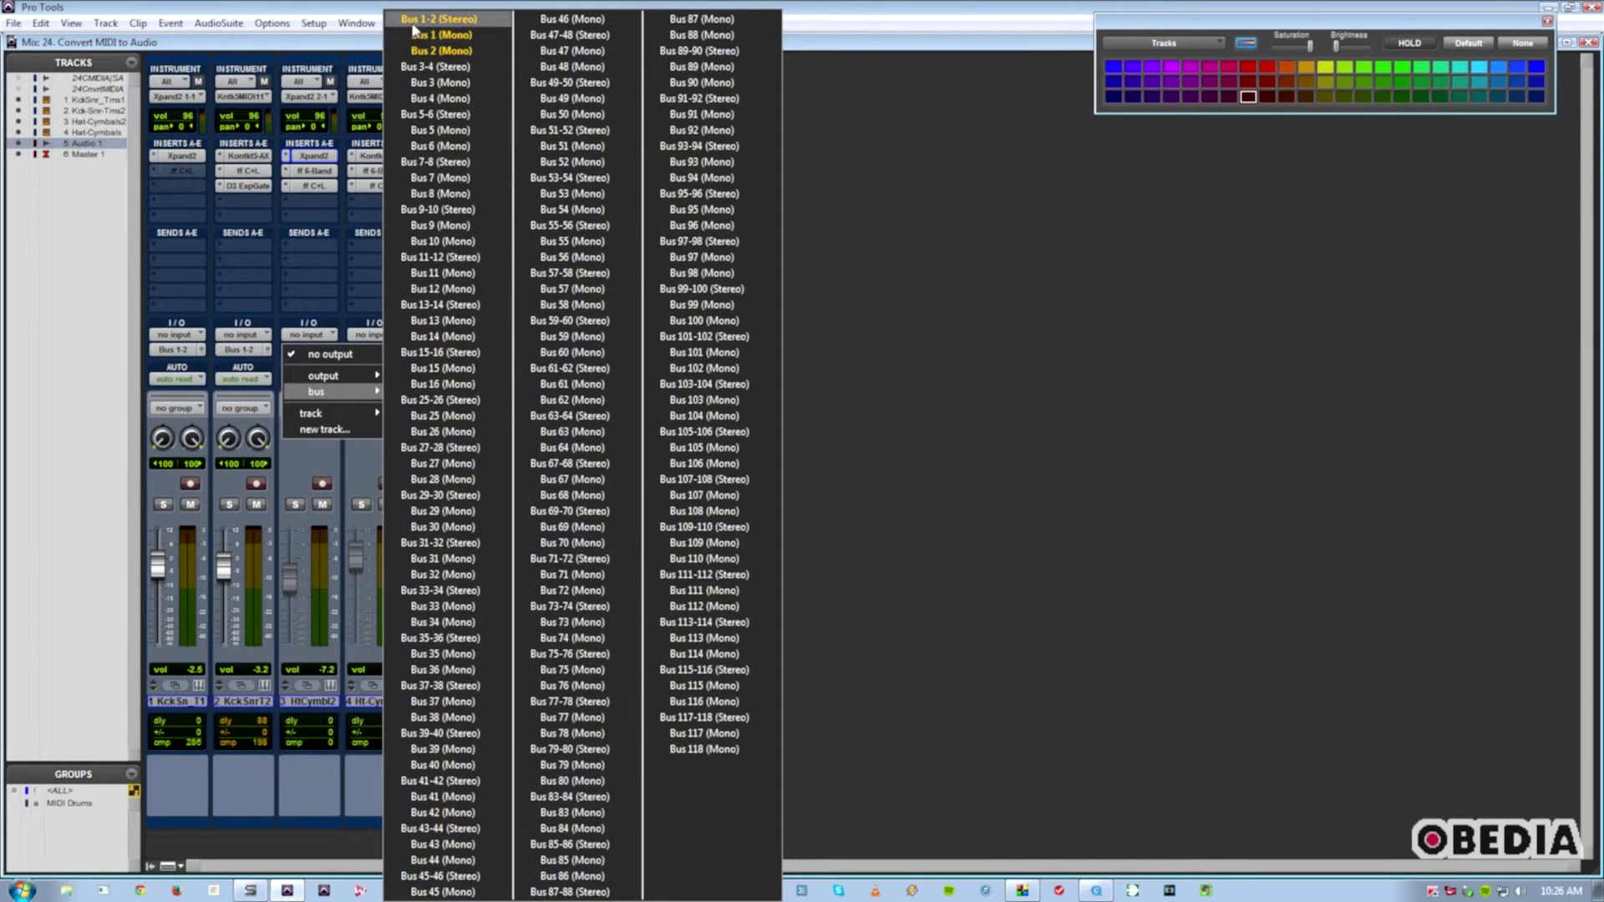
pyautogui.click(413, 23)
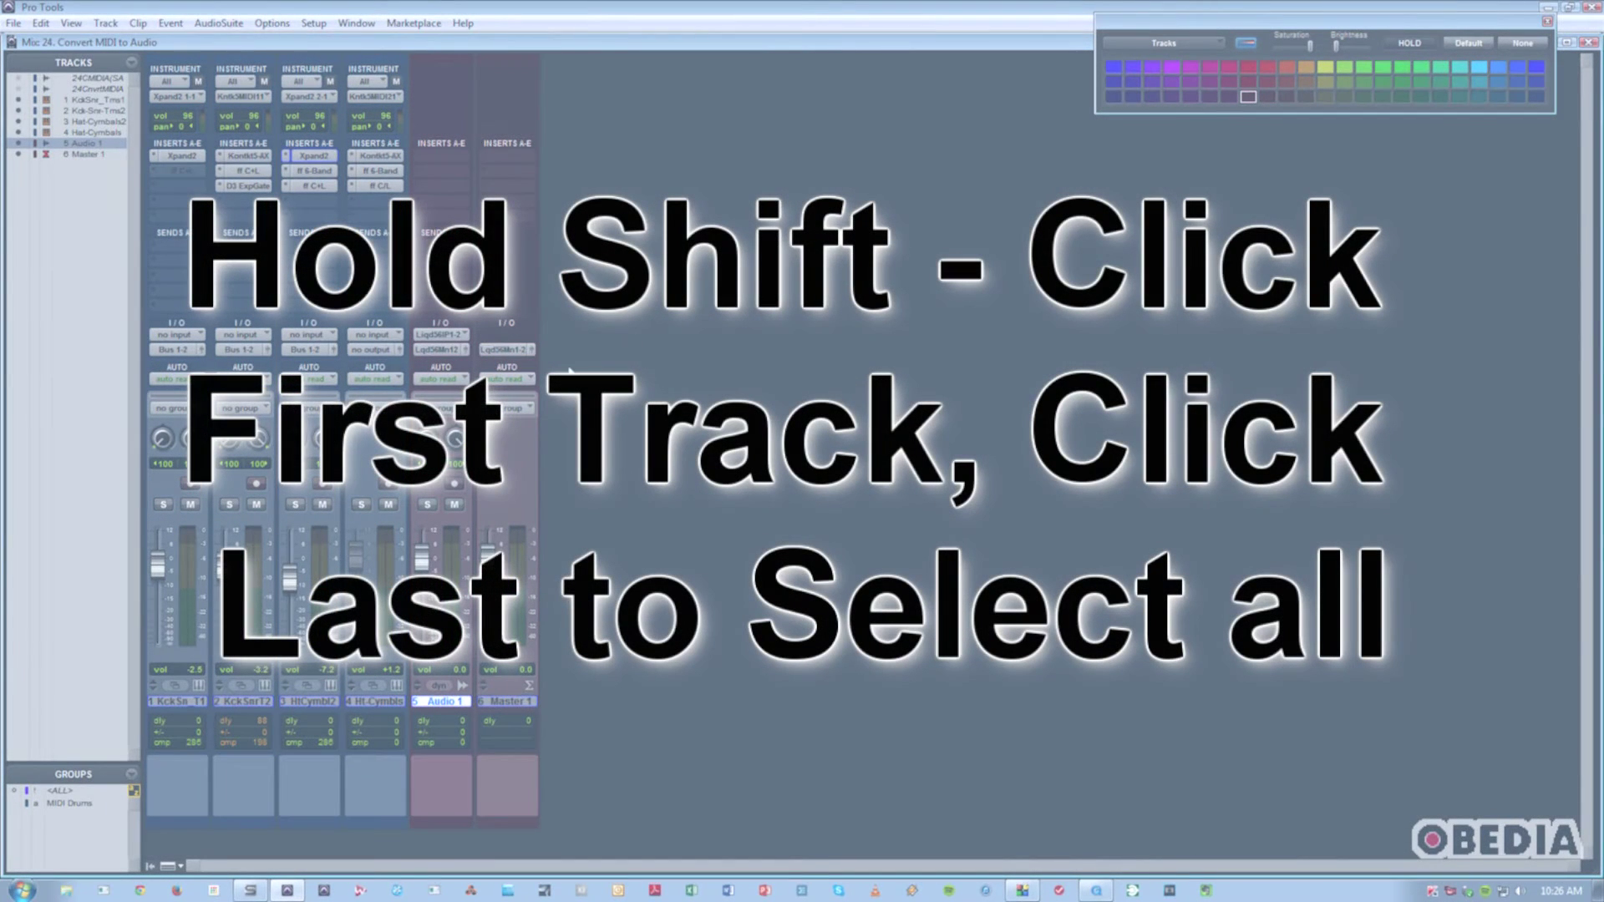
# Select drum tracks 1–4 and route them all to Bus 1-2, correcting an accidental Bus 13-14 choice.
pyautogui.click(176, 701)
pyautogui.keyDown('shift'); pyautogui.click(375, 702); pyautogui.keyUp('shift')
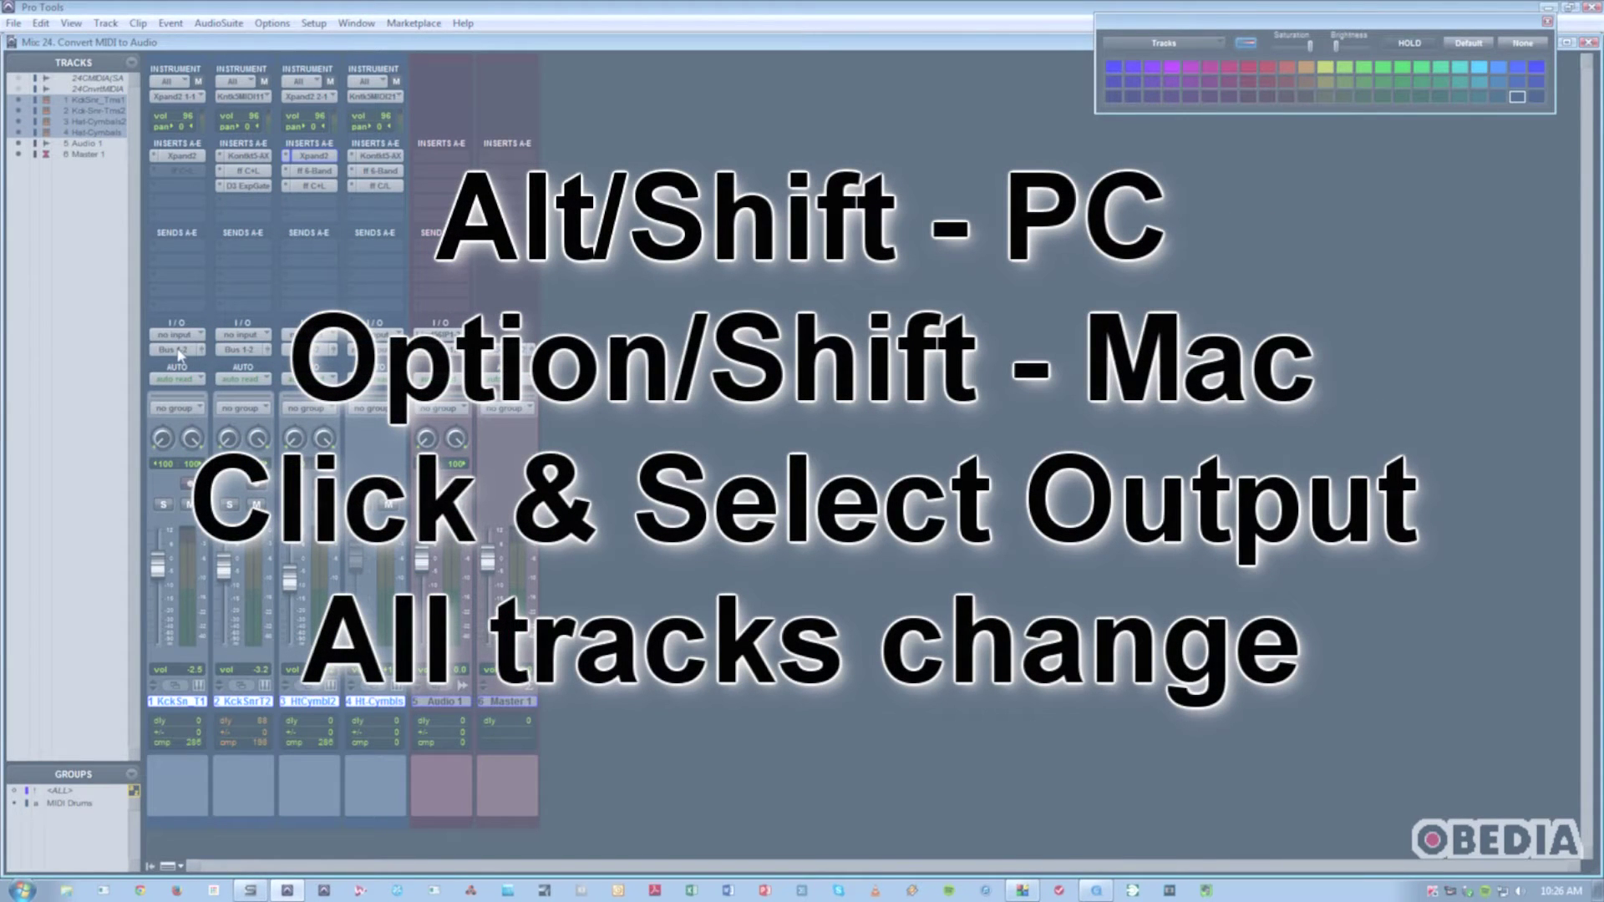
pyautogui.click(178, 350)
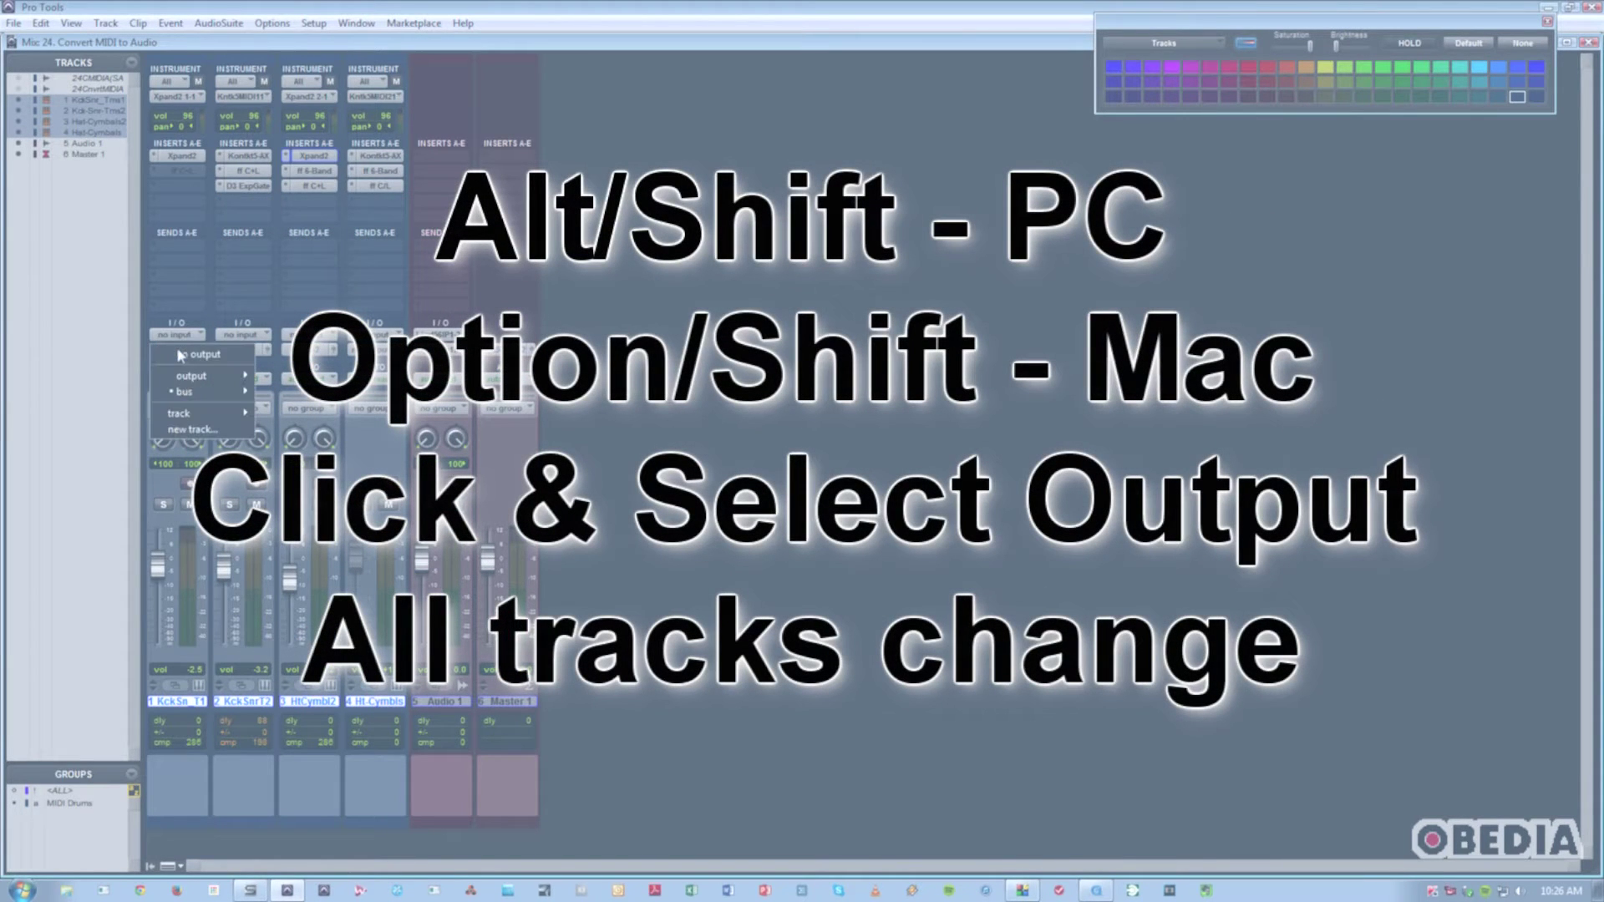
pyautogui.moveTo(188, 392)
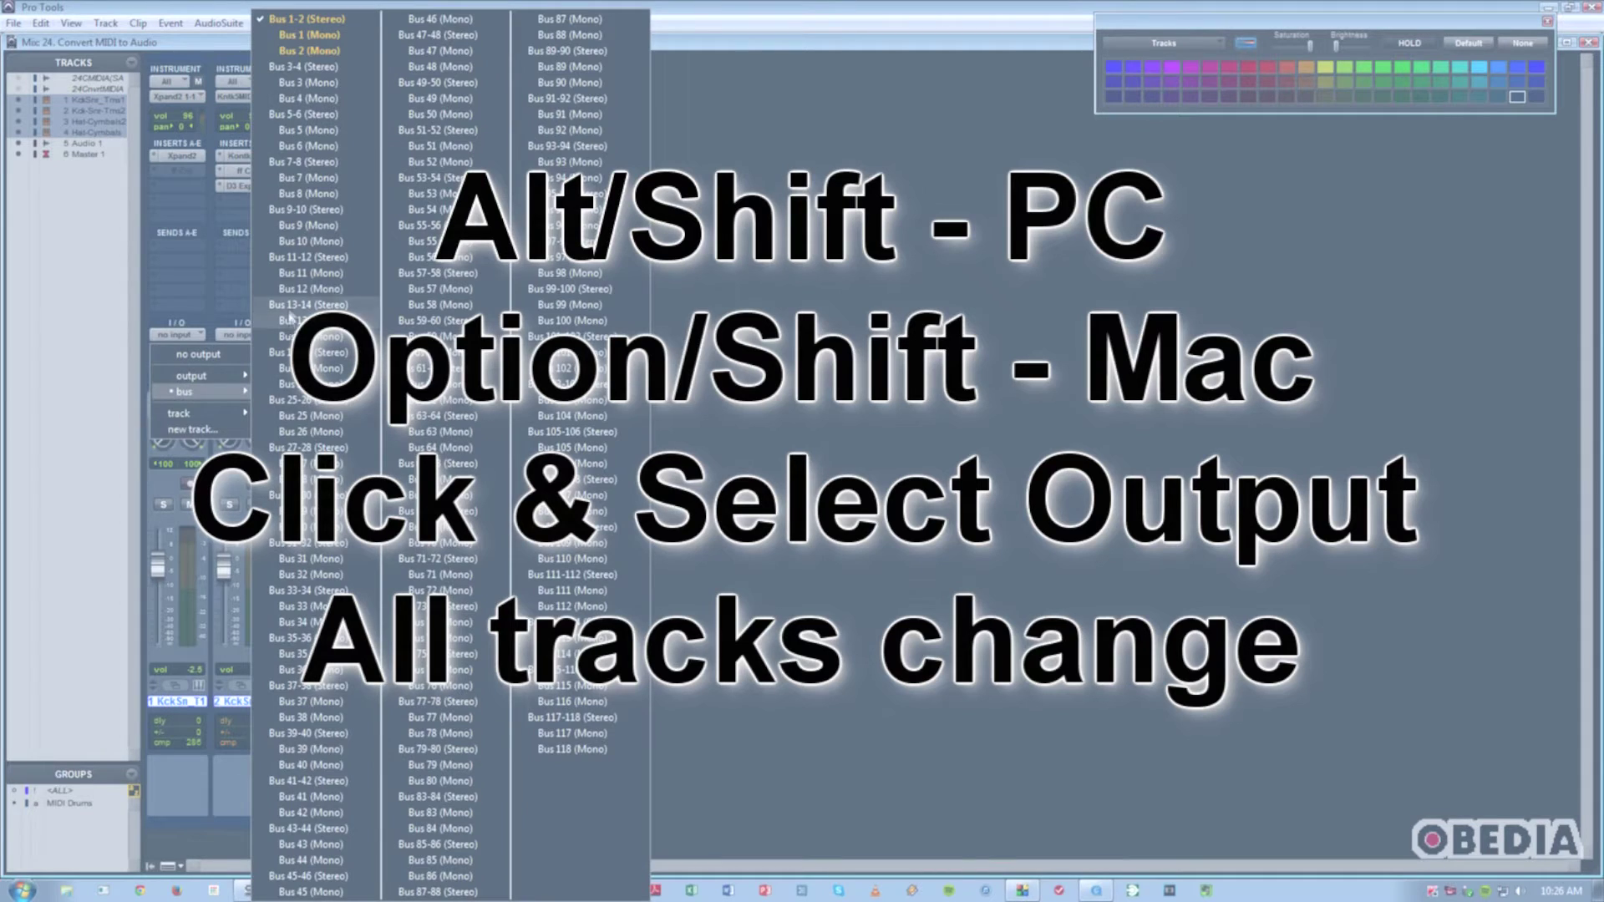
pyautogui.keyDown('alt'); pyautogui.keyDown('shift'); pyautogui.click(305, 305); pyautogui.keyUp('shift'); pyautogui.keyUp('alt')
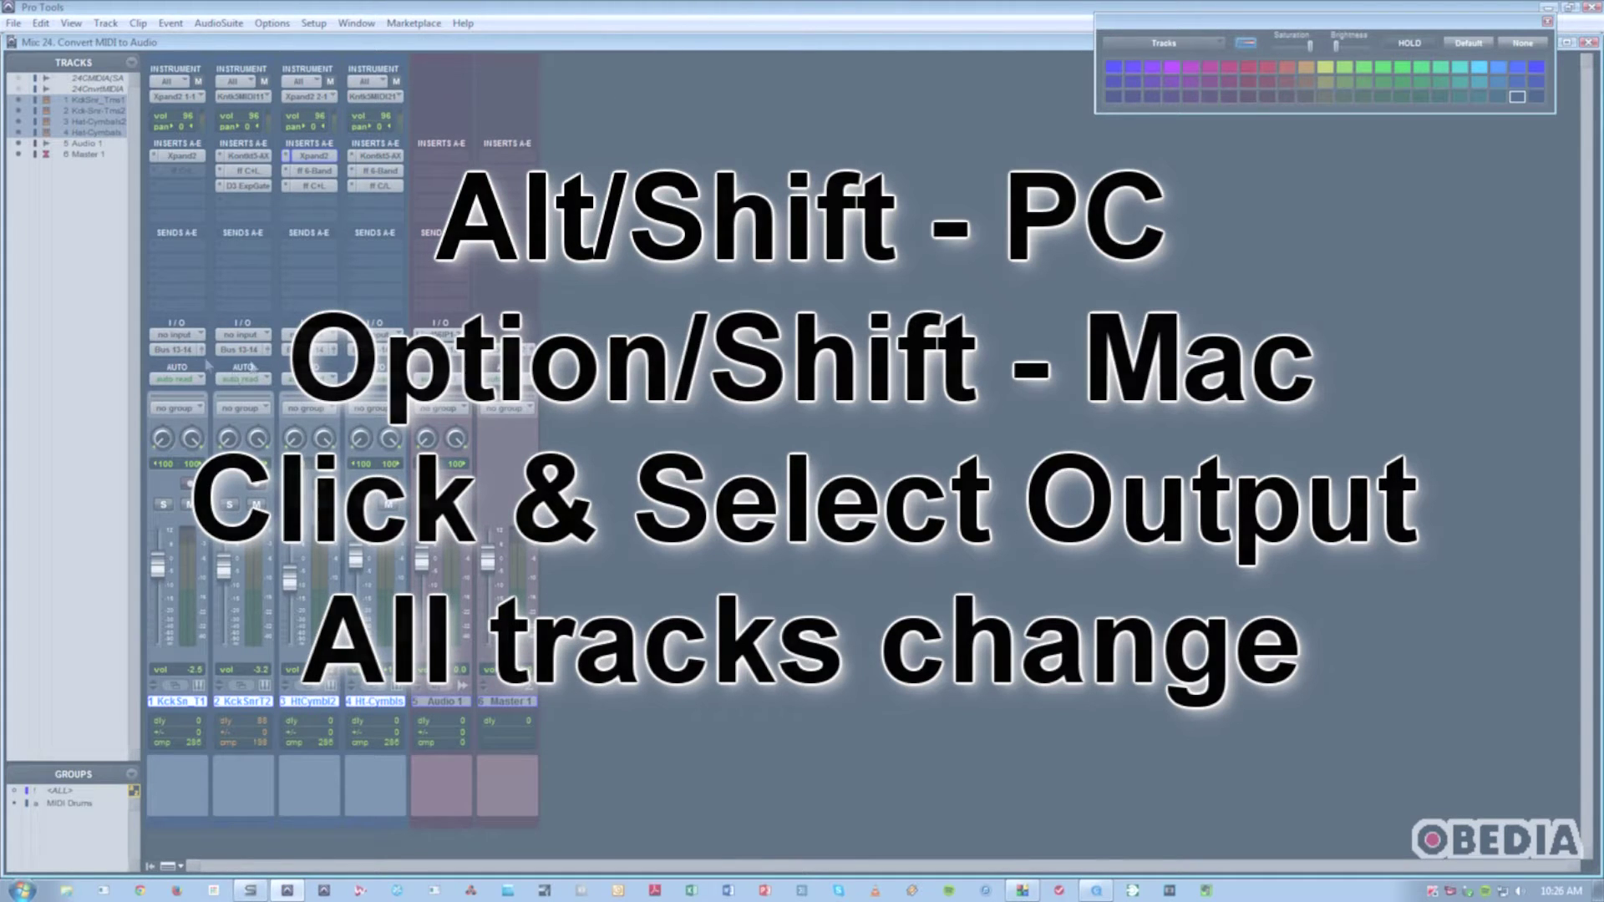
pyautogui.click(178, 349)
pyautogui.moveTo(241, 394)
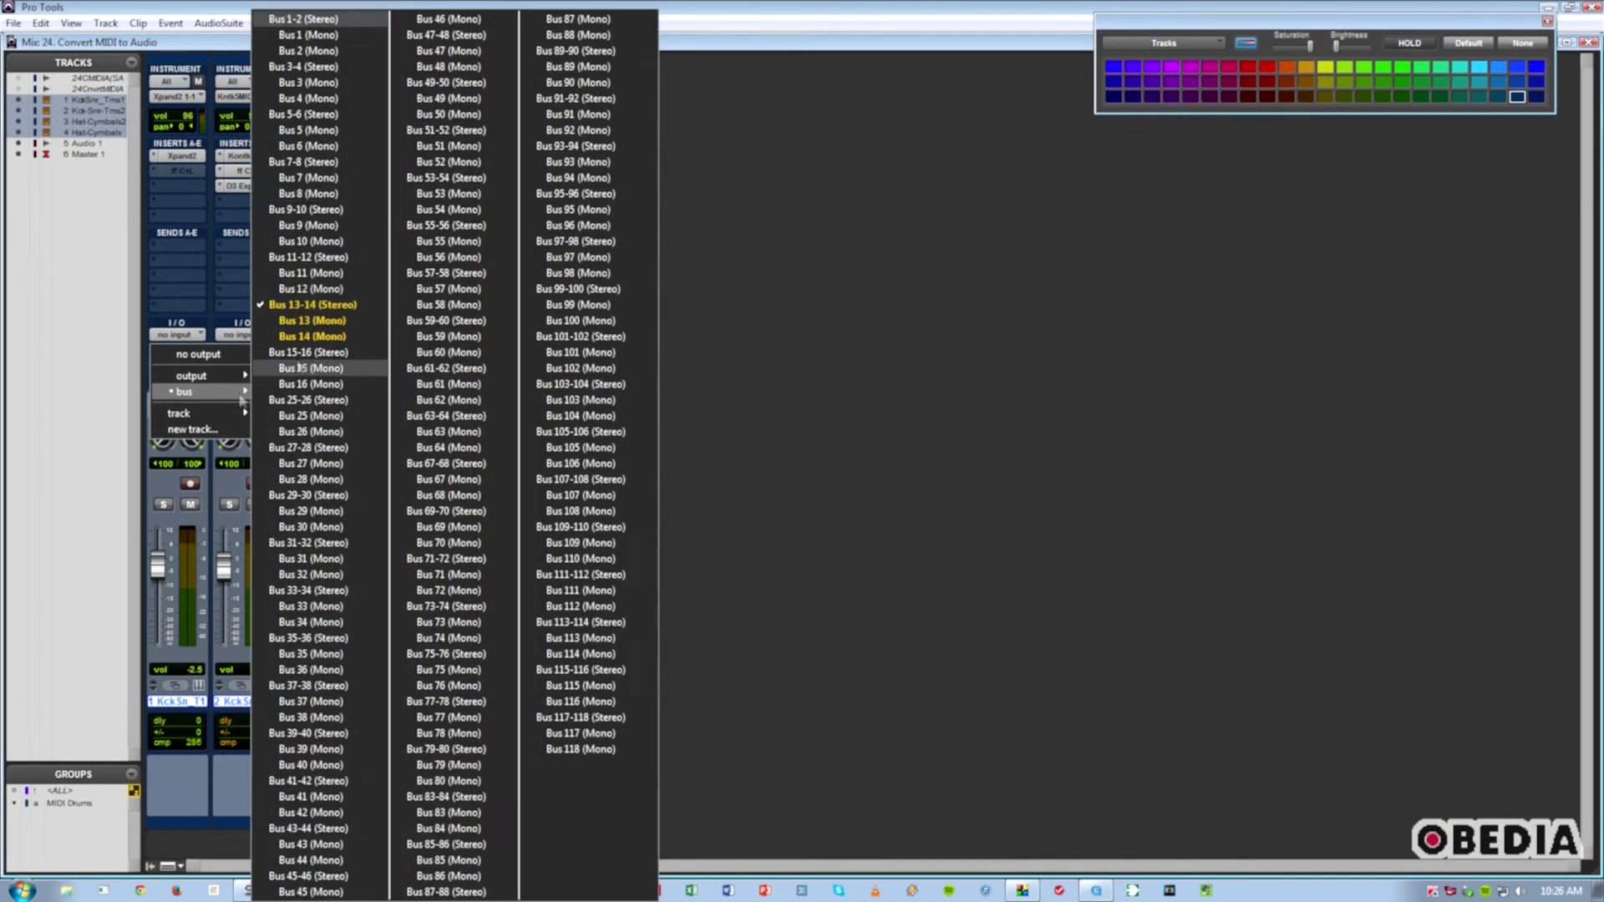
pyautogui.keyDown('alt'); pyautogui.keyDown('shift'); pyautogui.click(302, 18); pyautogui.keyUp('shift'); pyautogui.keyUp('alt')
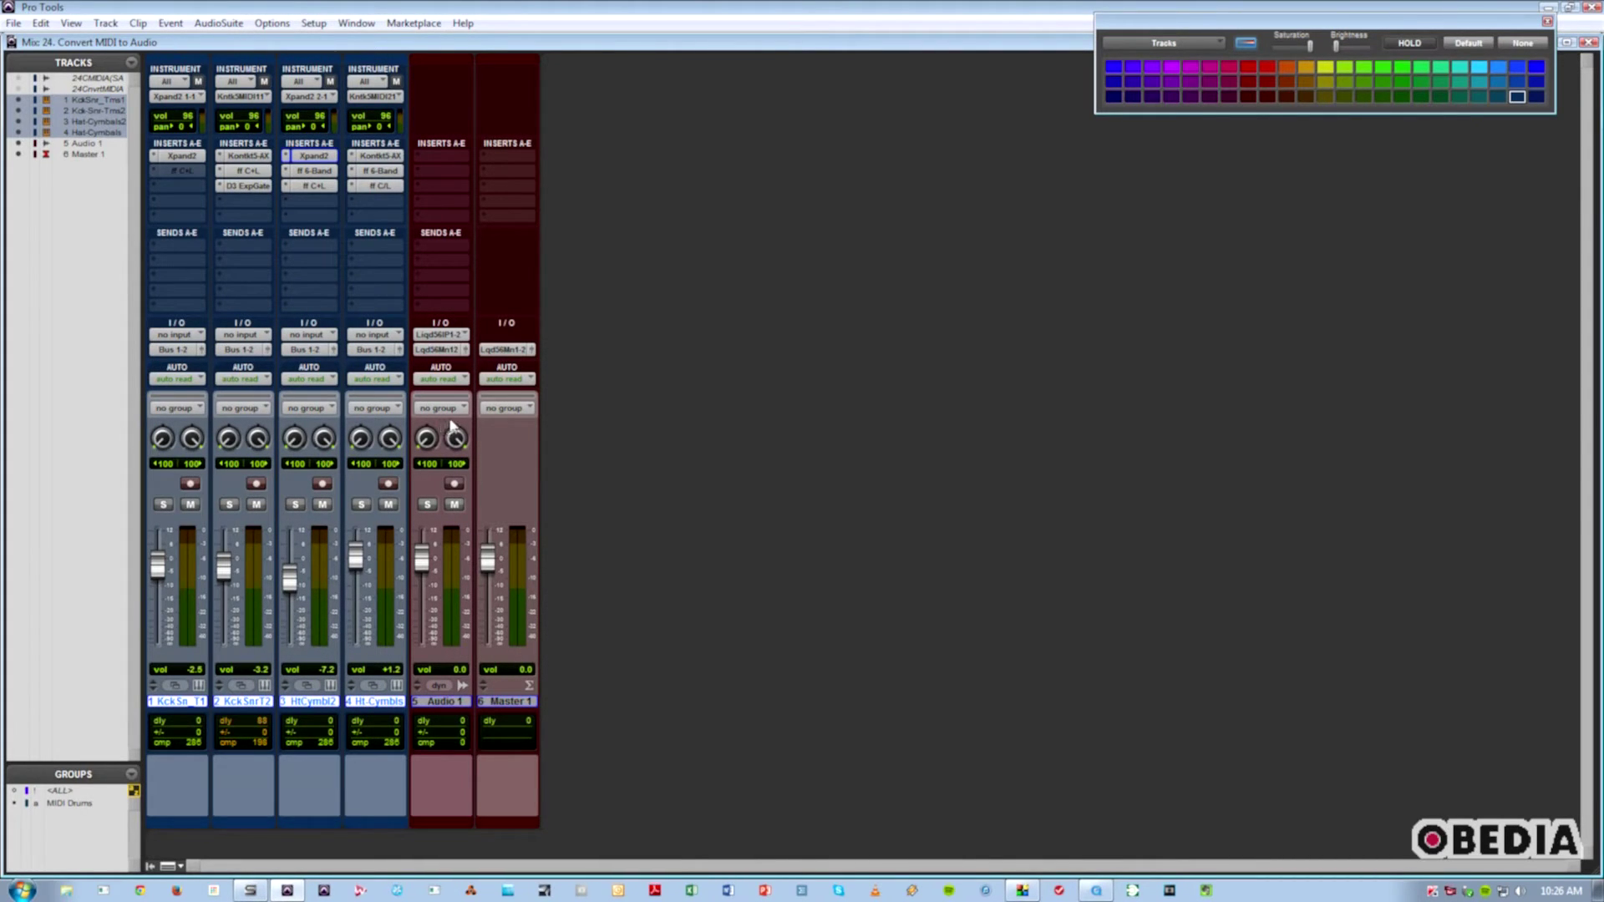
# Feed Audio 1's input from Bus 1-2 and arm it for recording.
pyautogui.click(440, 336)
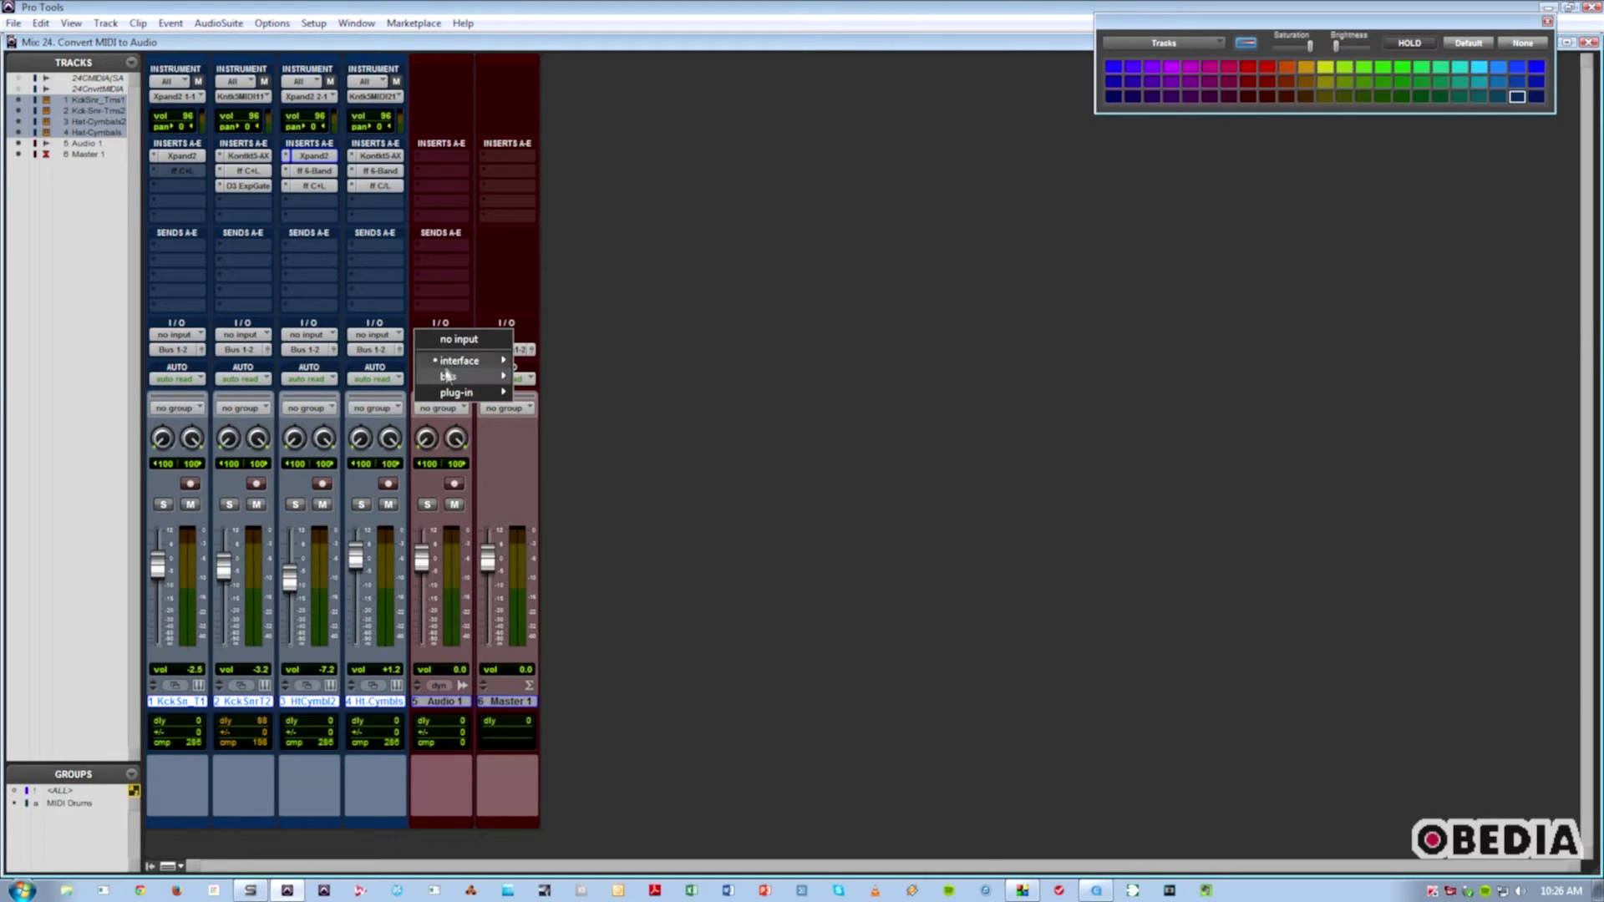
pyautogui.moveTo(468, 376)
pyautogui.click(563, 69)
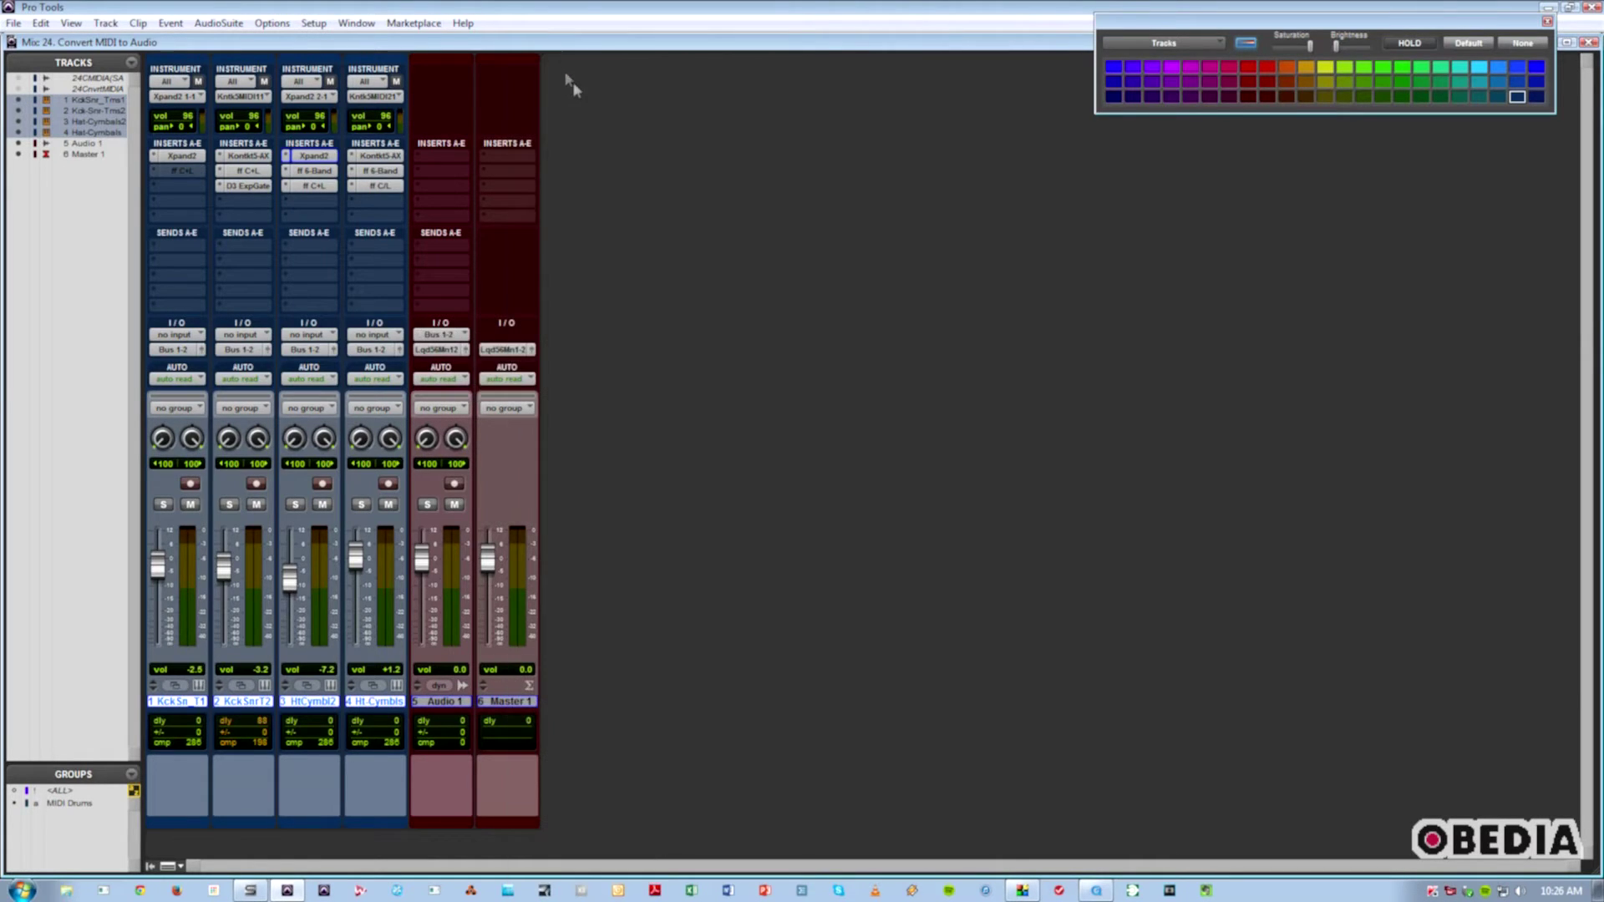
pyautogui.click(454, 483)
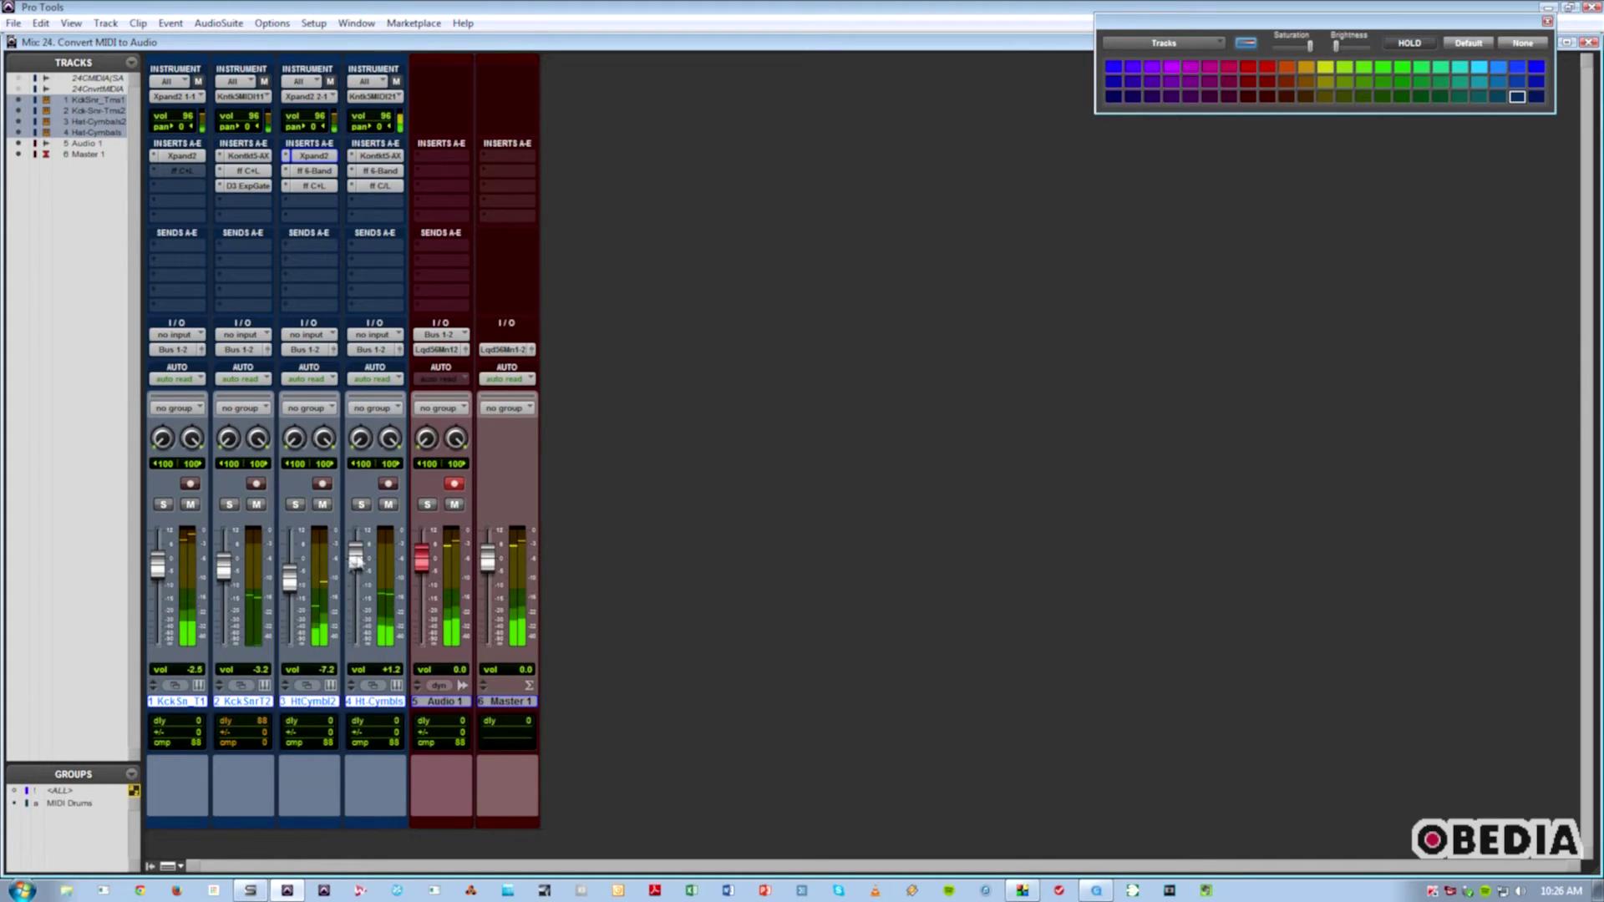
# Lower the cymbals track's fader to -2.6 and the kick-snare track's to -8.3.
pyautogui.moveTo(356, 562); pyautogui.dragTo(354, 571)
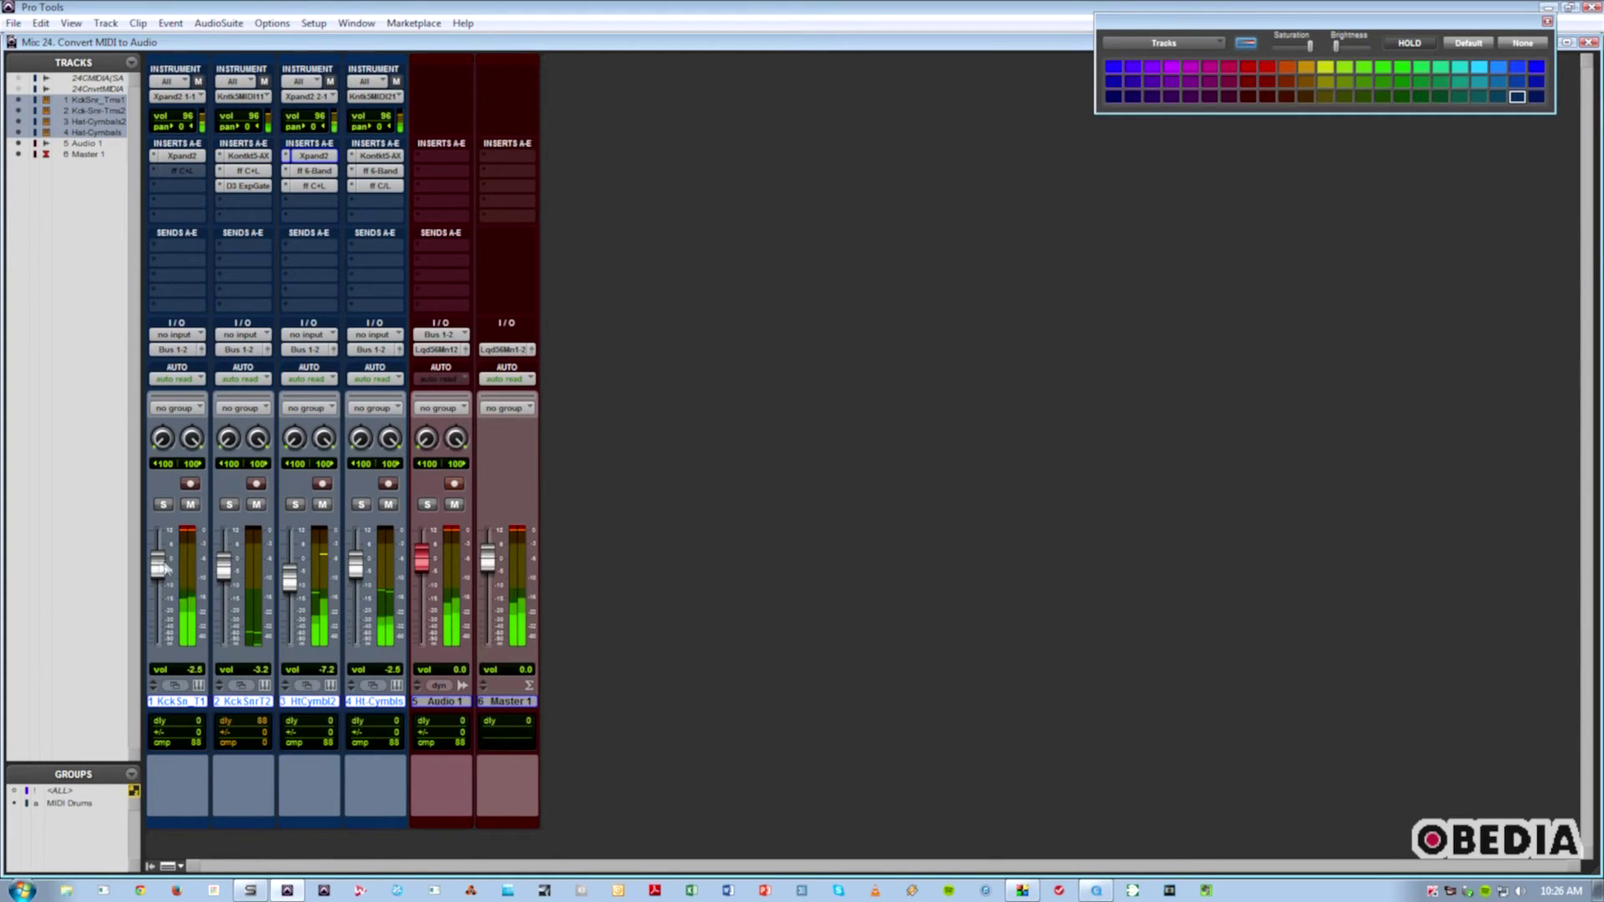
pyautogui.moveTo(159, 569); pyautogui.dragTo(159, 585)
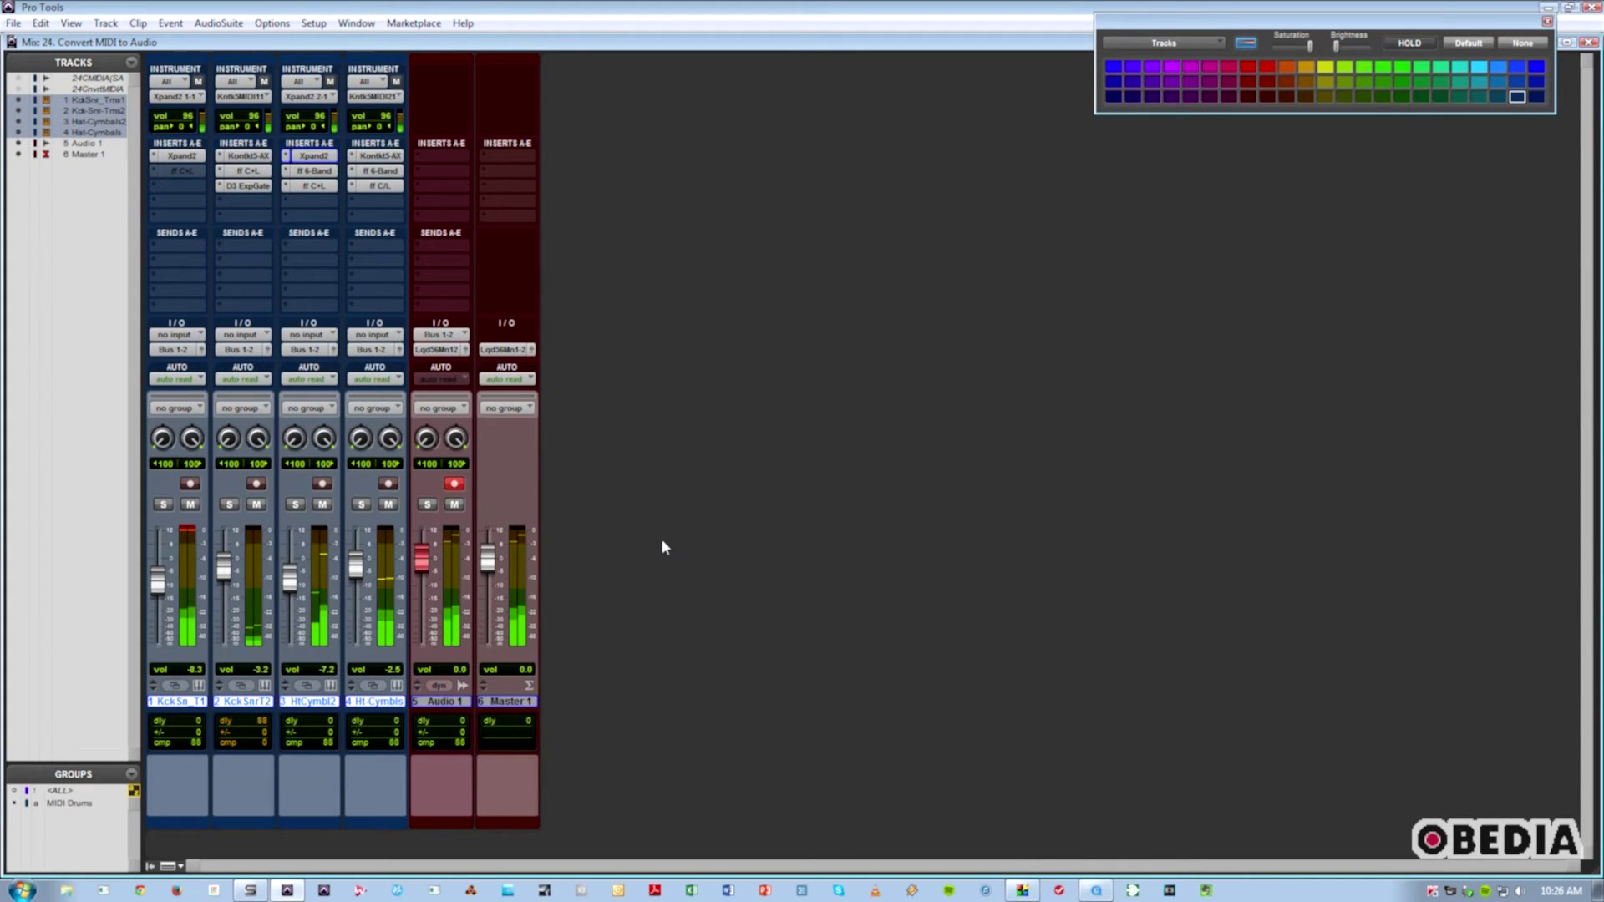
pyautogui.hotkey('ctrl', '=')
# Record the bussed drum mix onto Audio 1 past bar 9, enlarging the track while it records.
pyautogui.press('space')
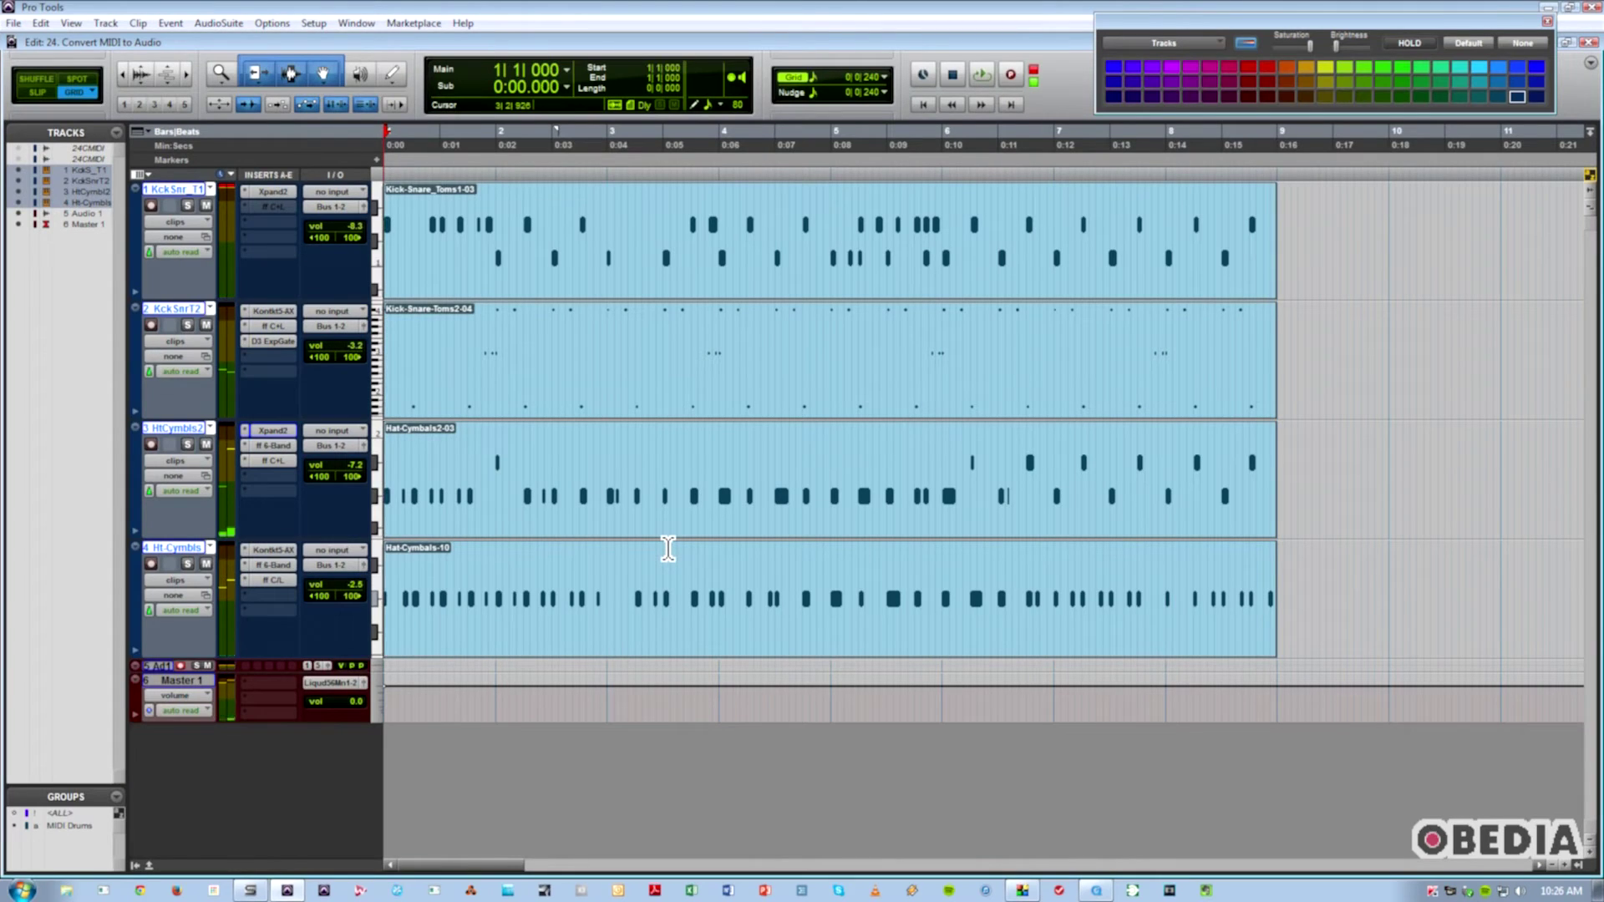
pyautogui.hotkey('ctrl', 'space')
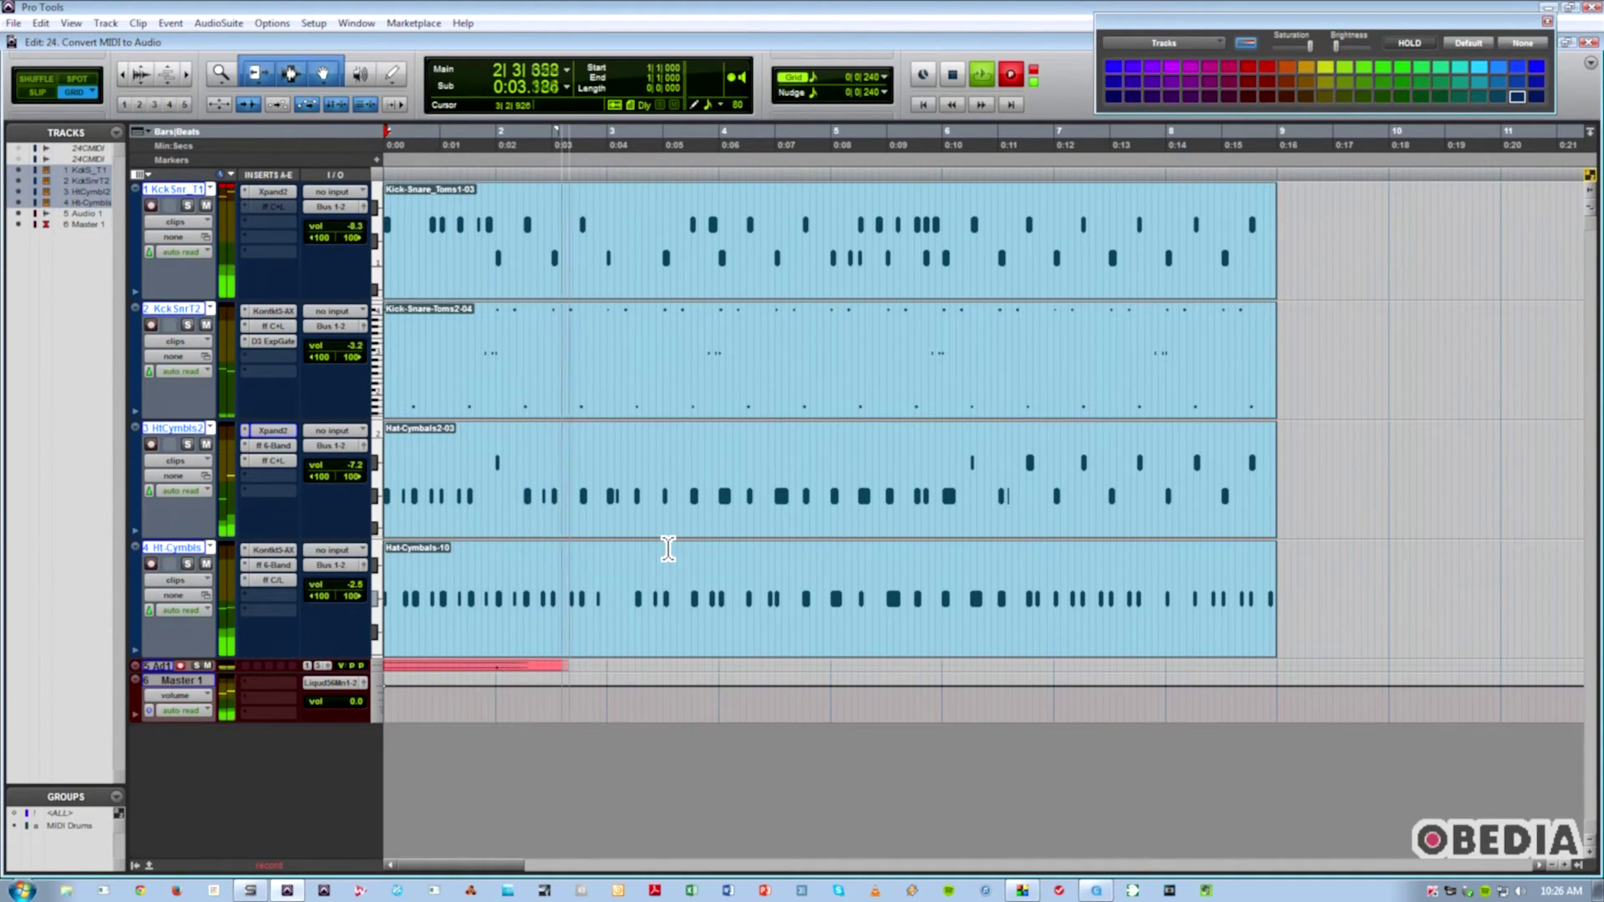
pyautogui.press(';')
pyautogui.hotkey('ctrl', 'Up')
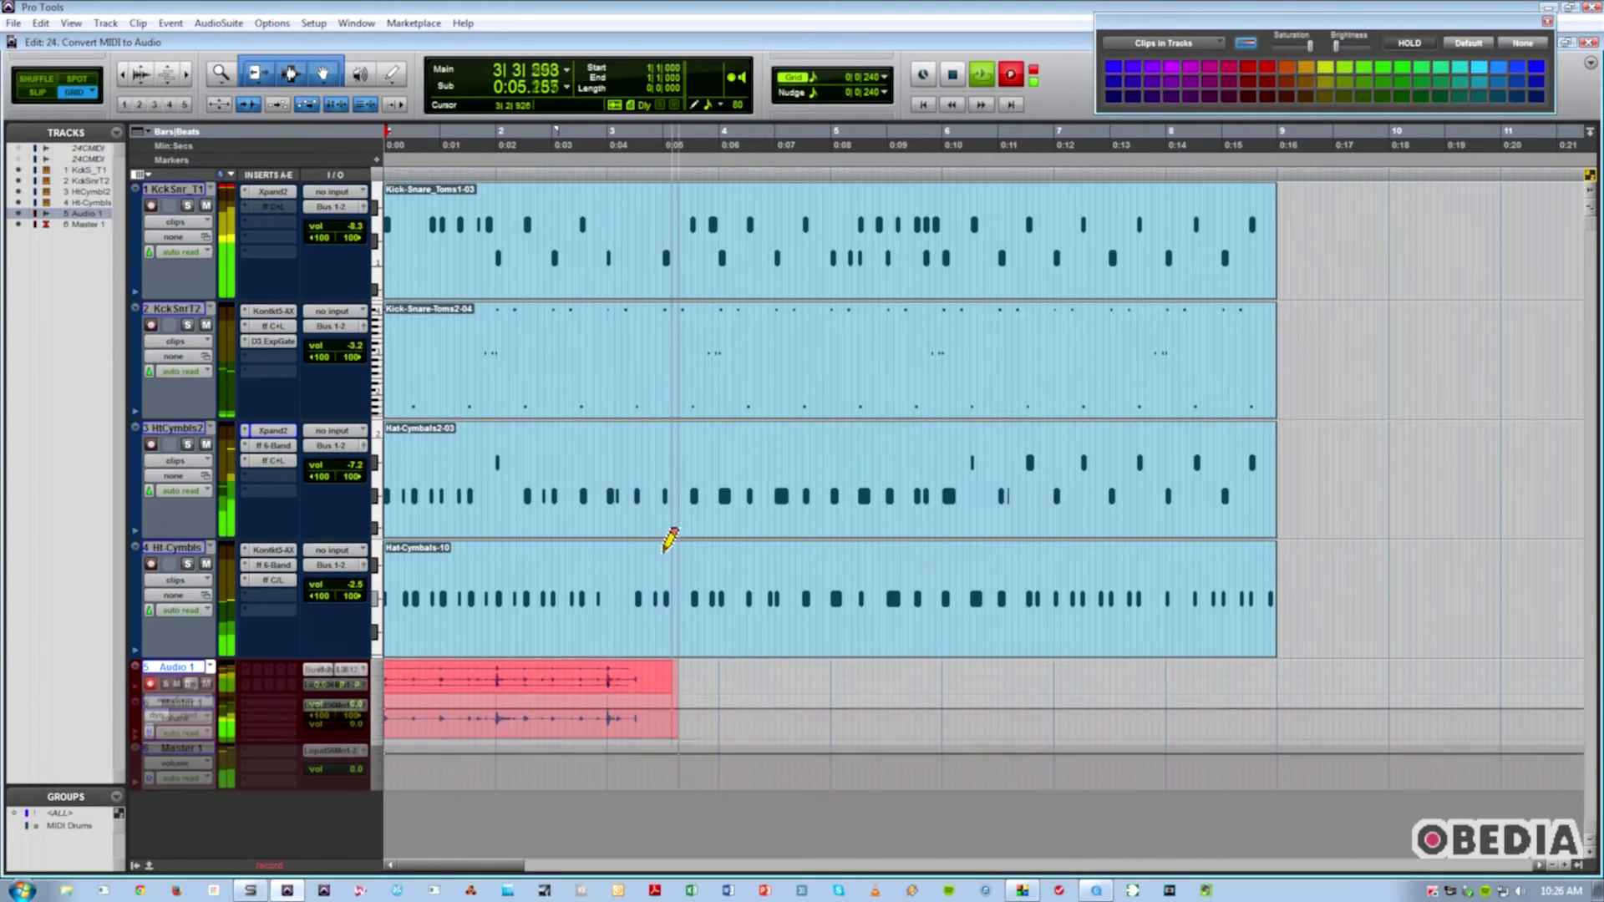
pyautogui.hotkey('ctrl', 'Up')
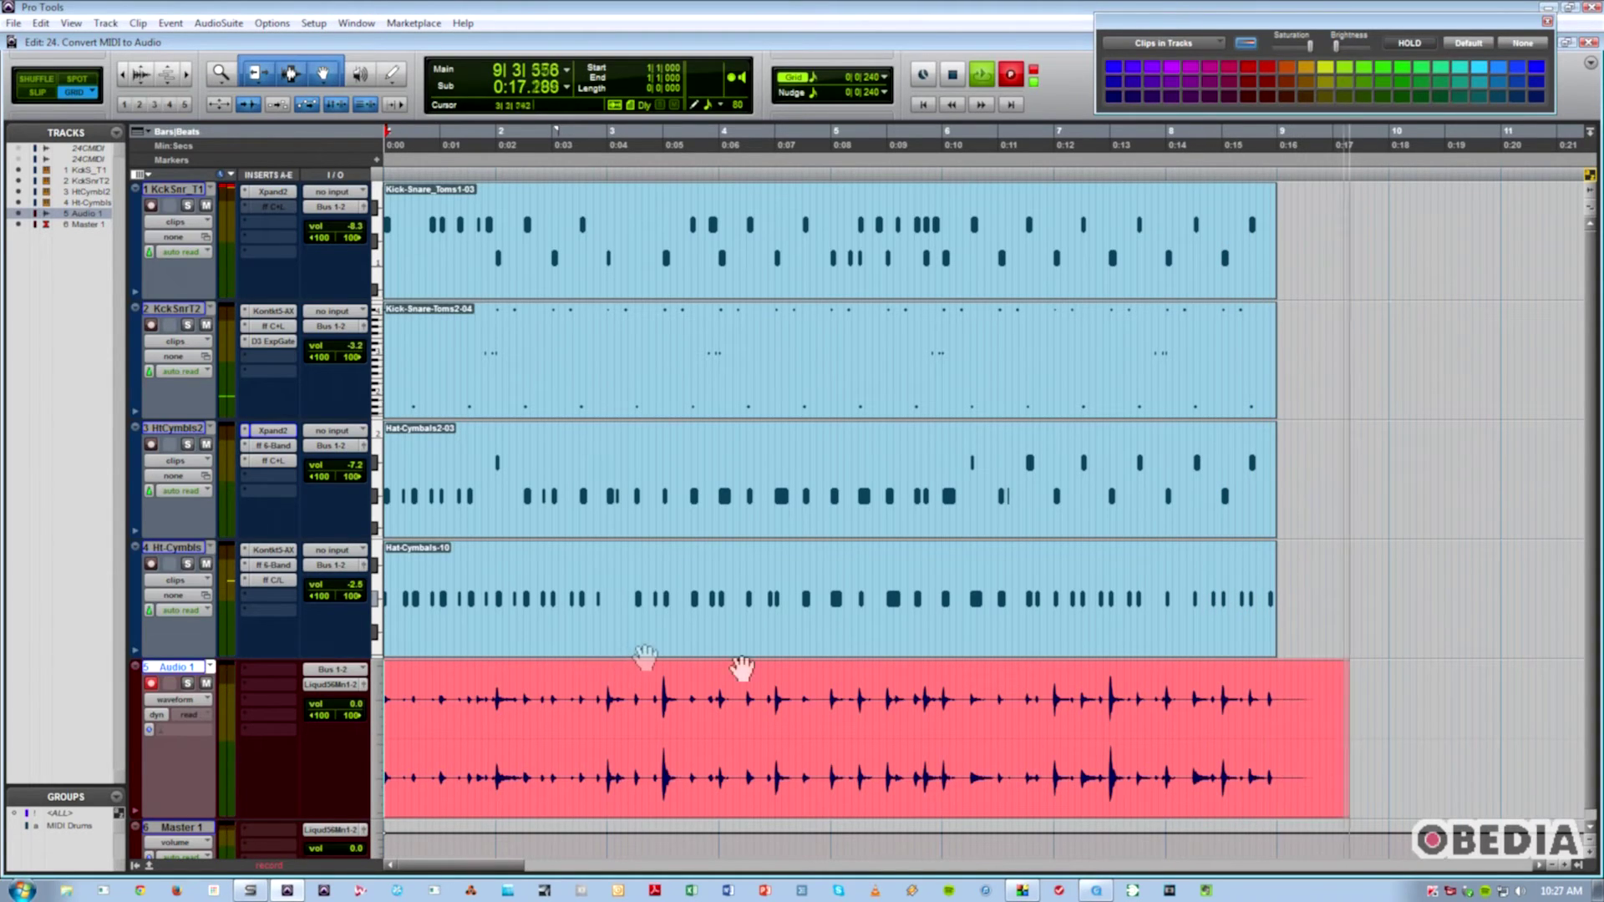
pyautogui.press('space')
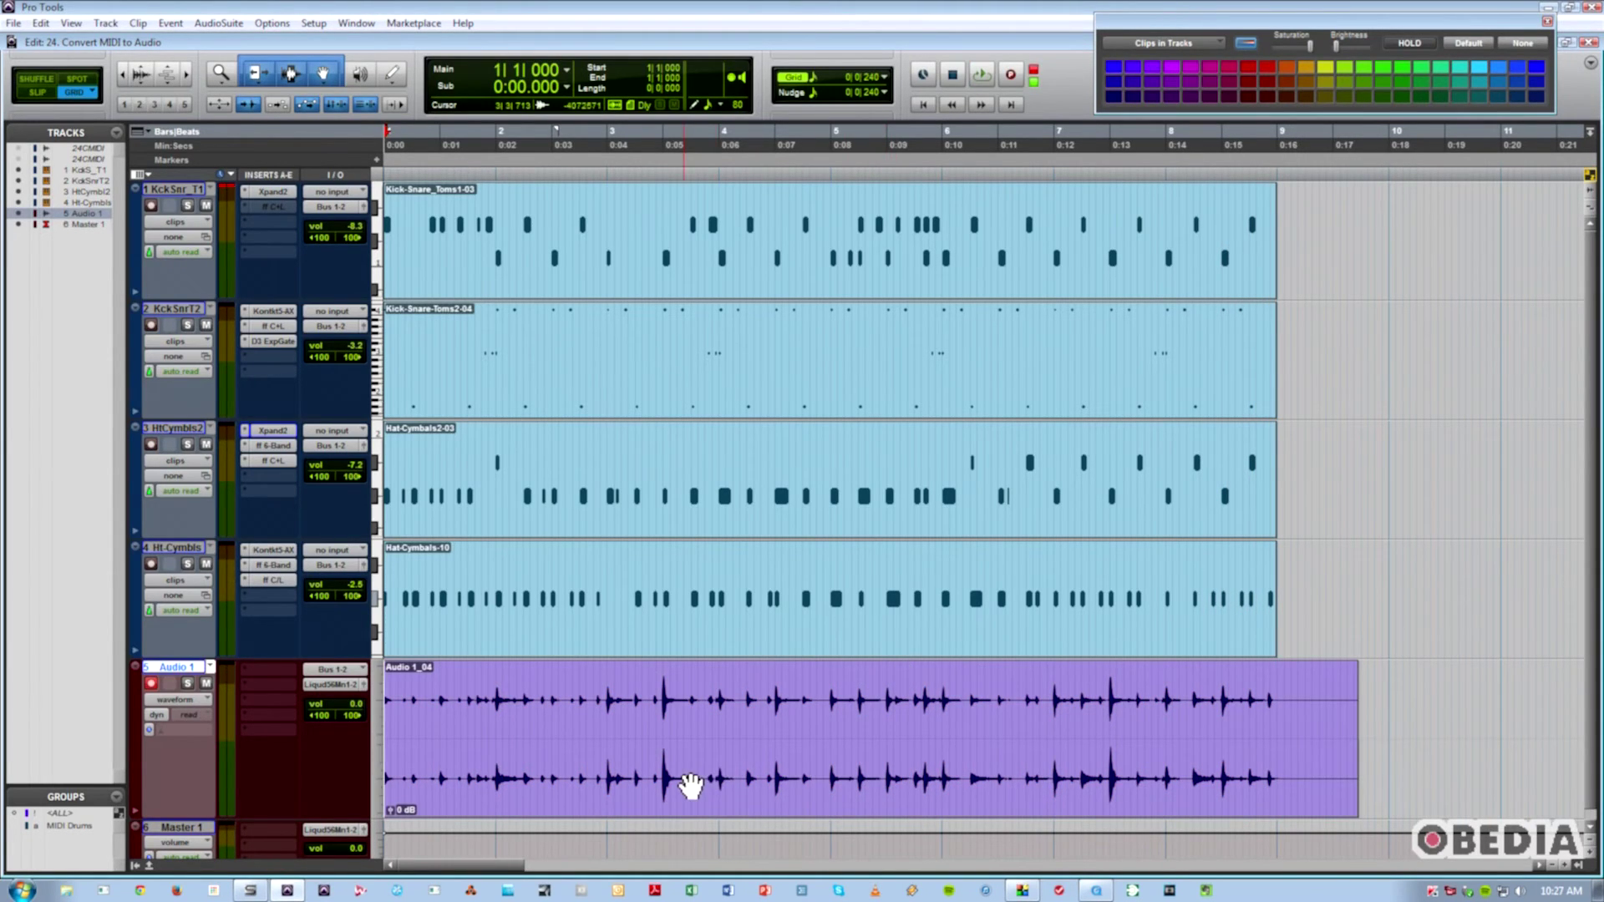
# Trim the recorded clip to the Hat-Cymbals-10 clip's range and select the resulting Audio 1_04-01 clip.
pyautogui.click(659, 648)
pyautogui.press(';')
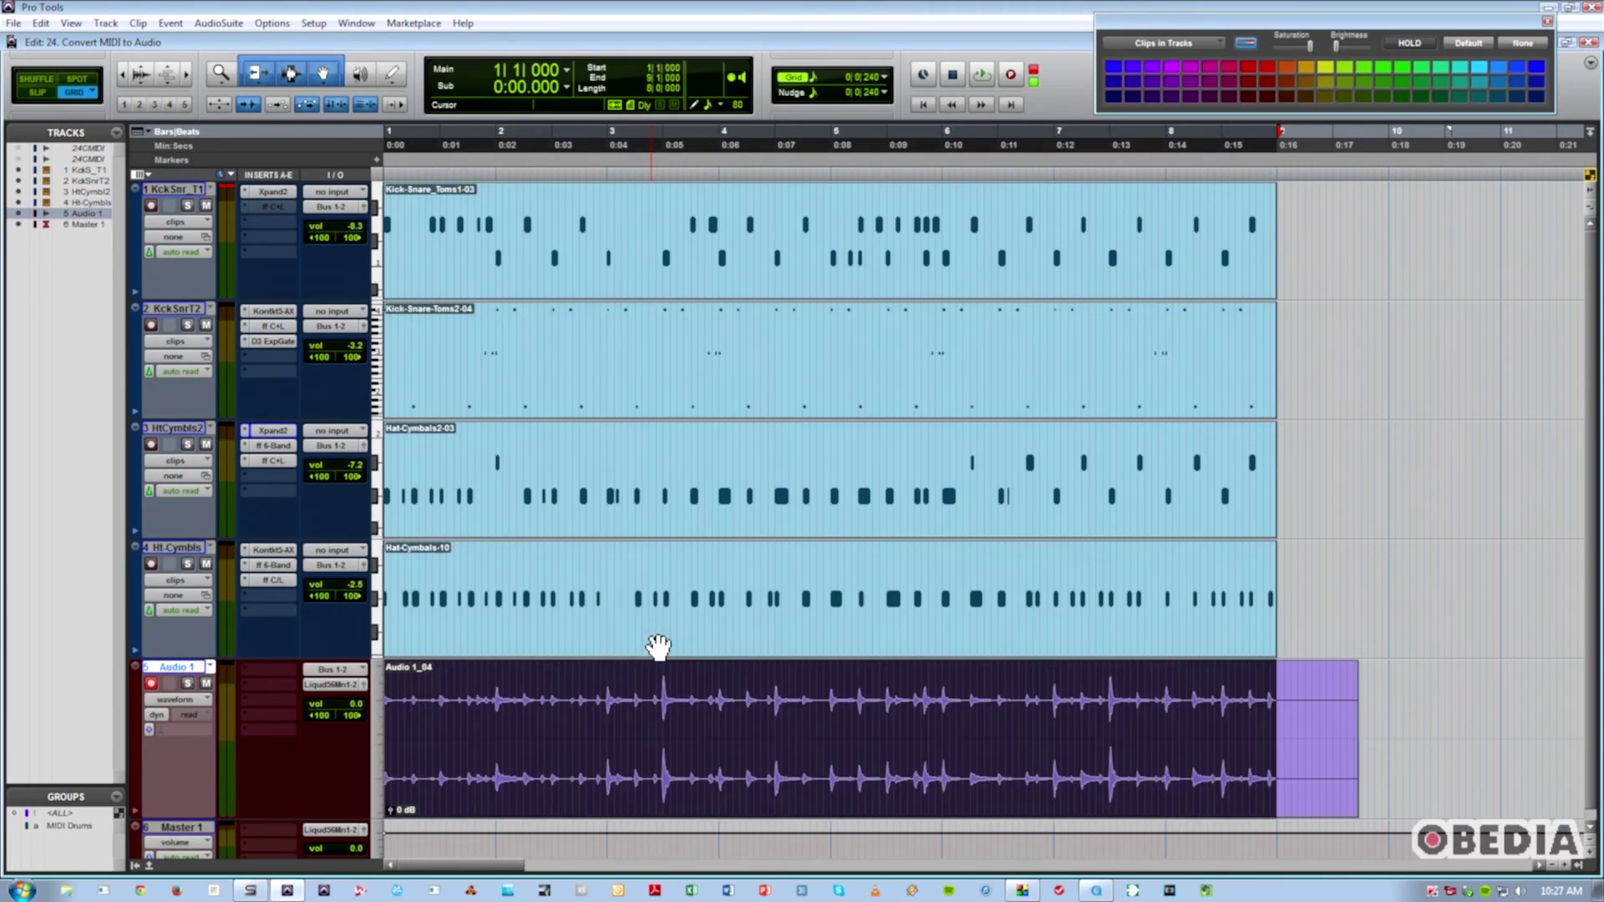
pyautogui.hotkey('ctrl', 't')
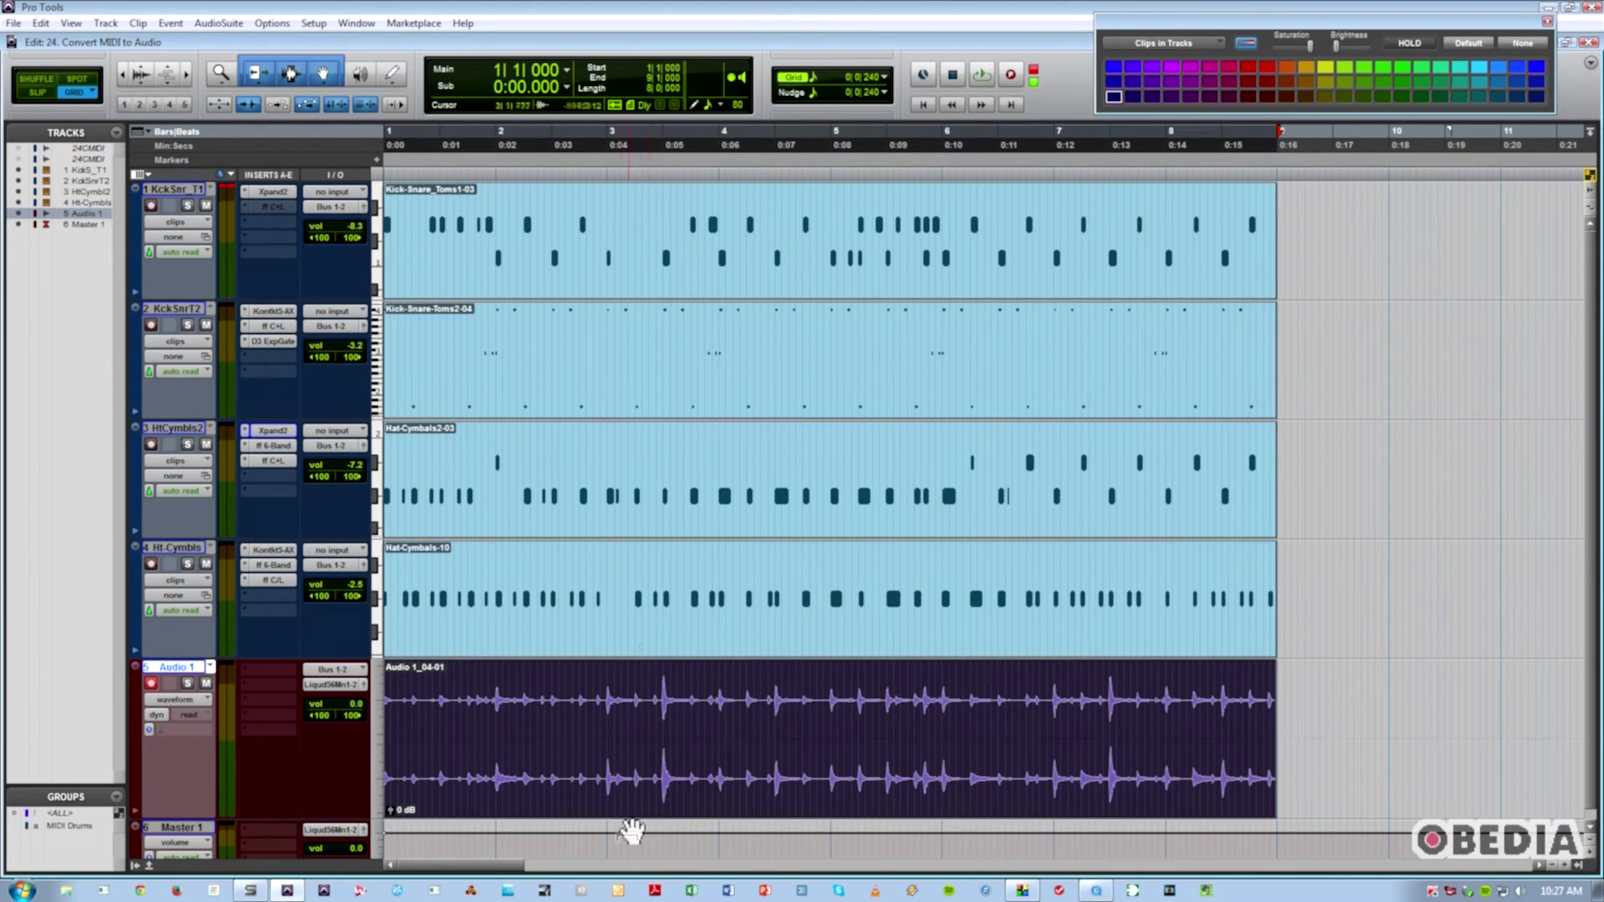
pyautogui.click(601, 739)
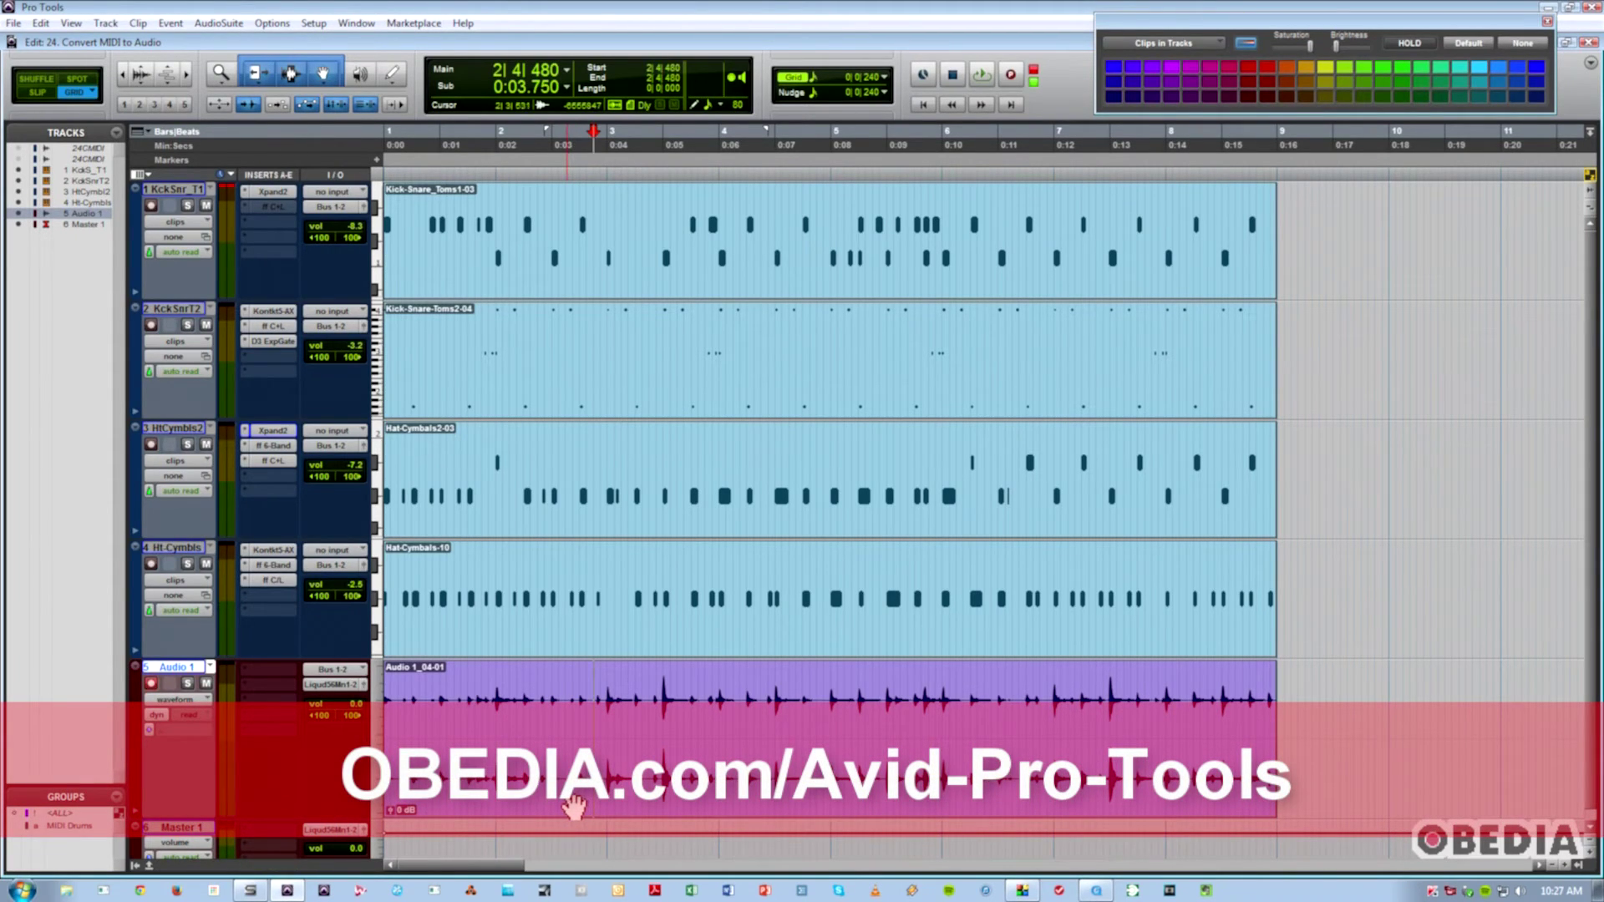
pyautogui.click(573, 806)
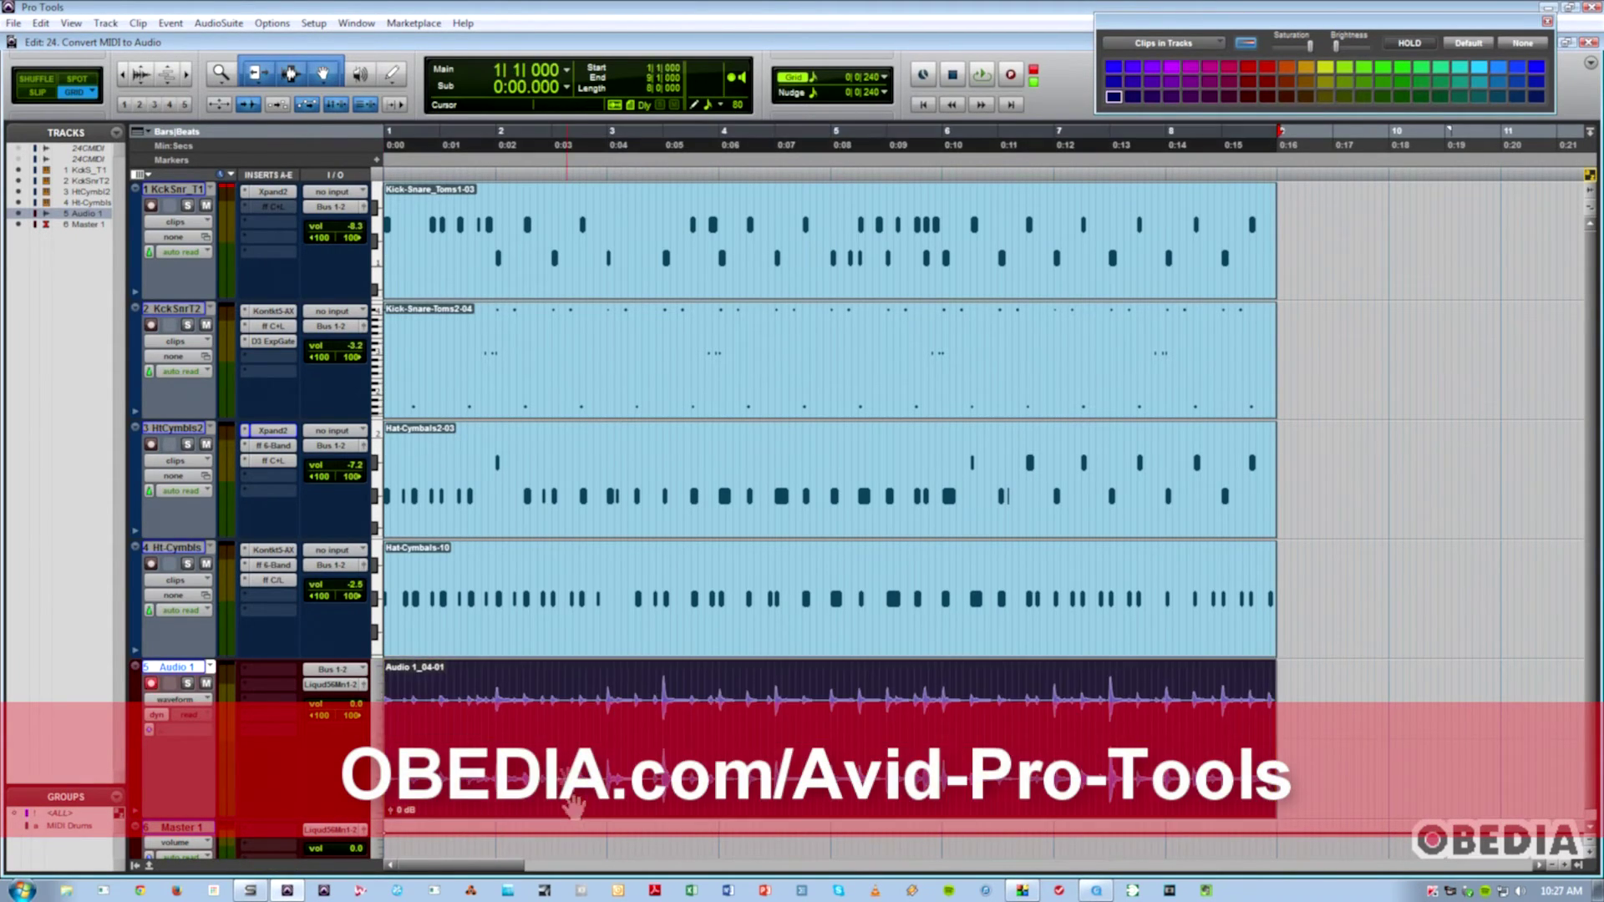
pyautogui.click(12, 23)
pyautogui.moveTo(53, 253)
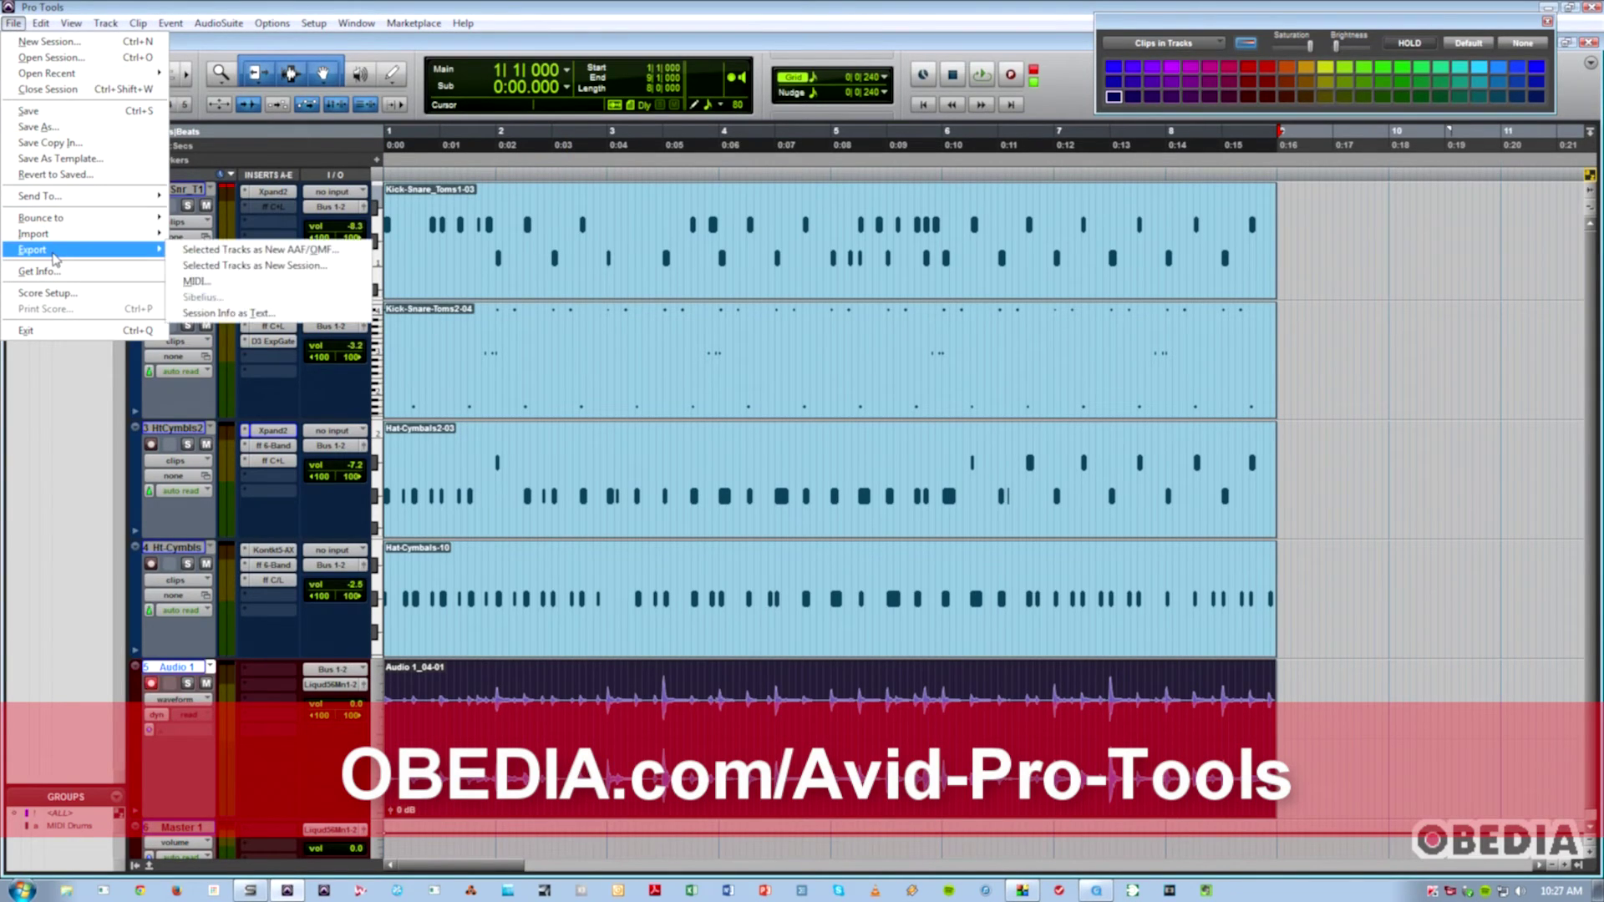
pyautogui.moveTo(71, 219)
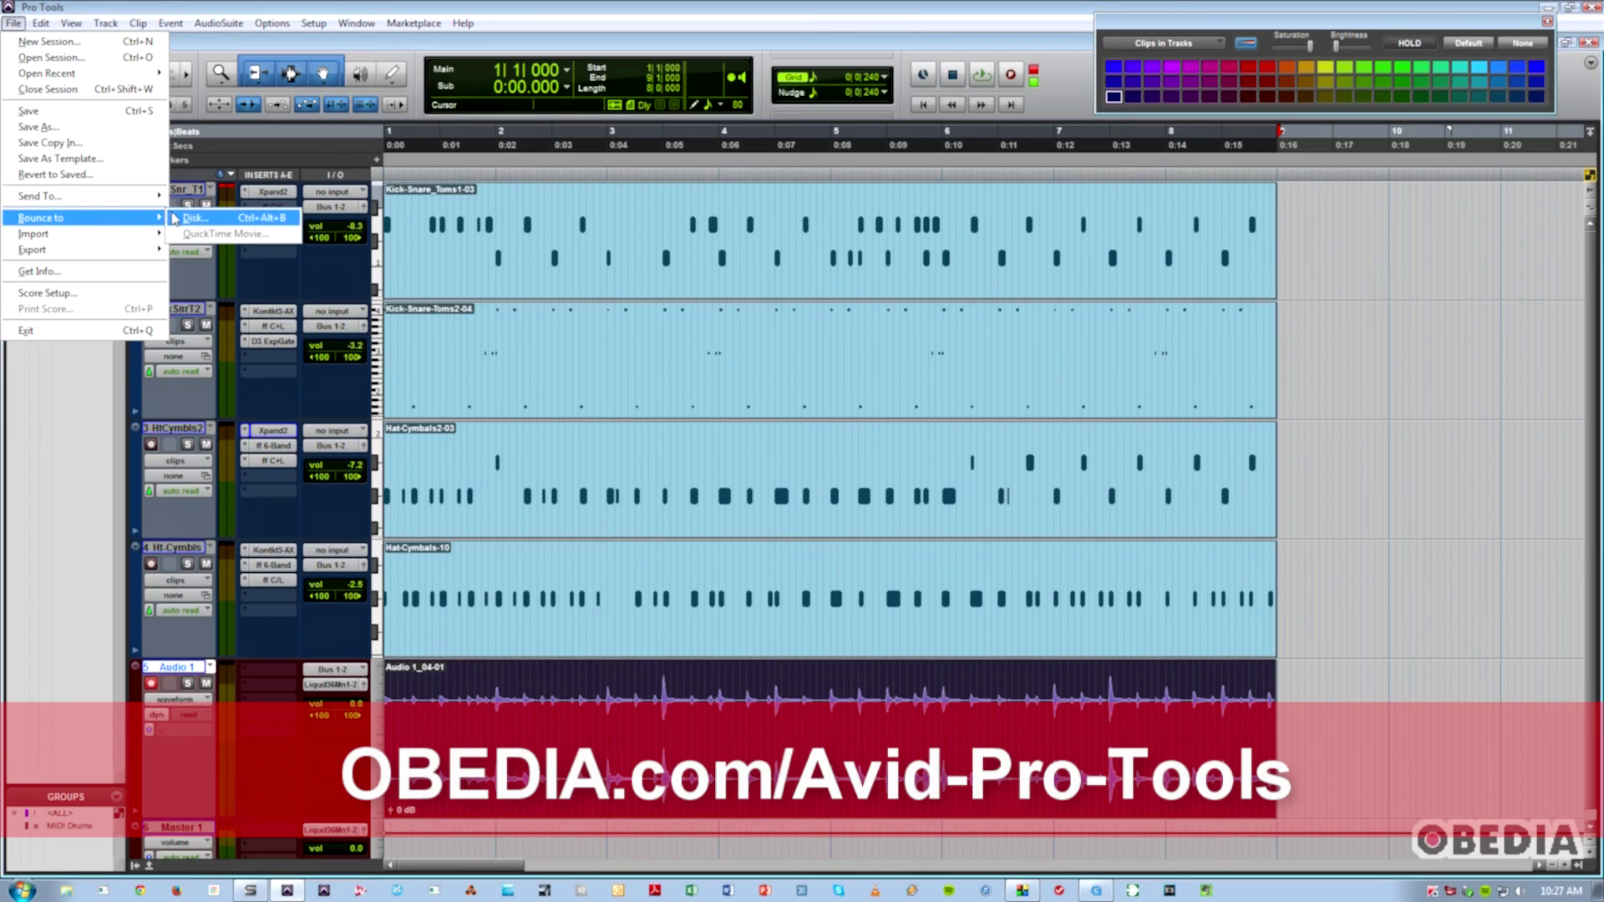
pyautogui.click(347, 389)
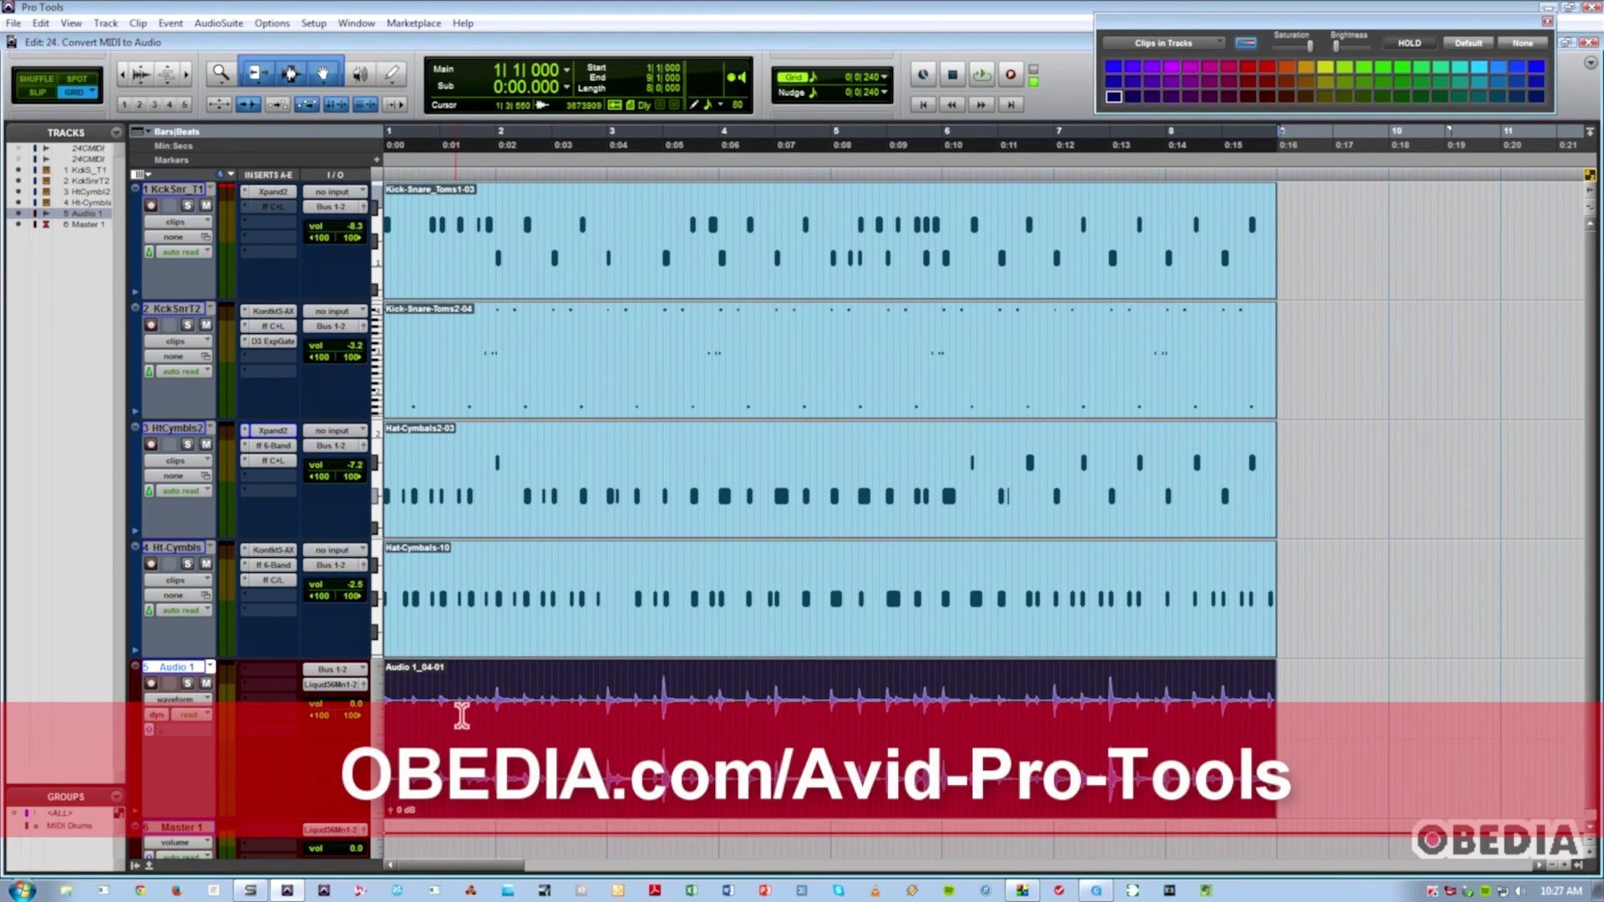
pyautogui.moveTo(456, 725); pyautogui.dragTo(746, 729)
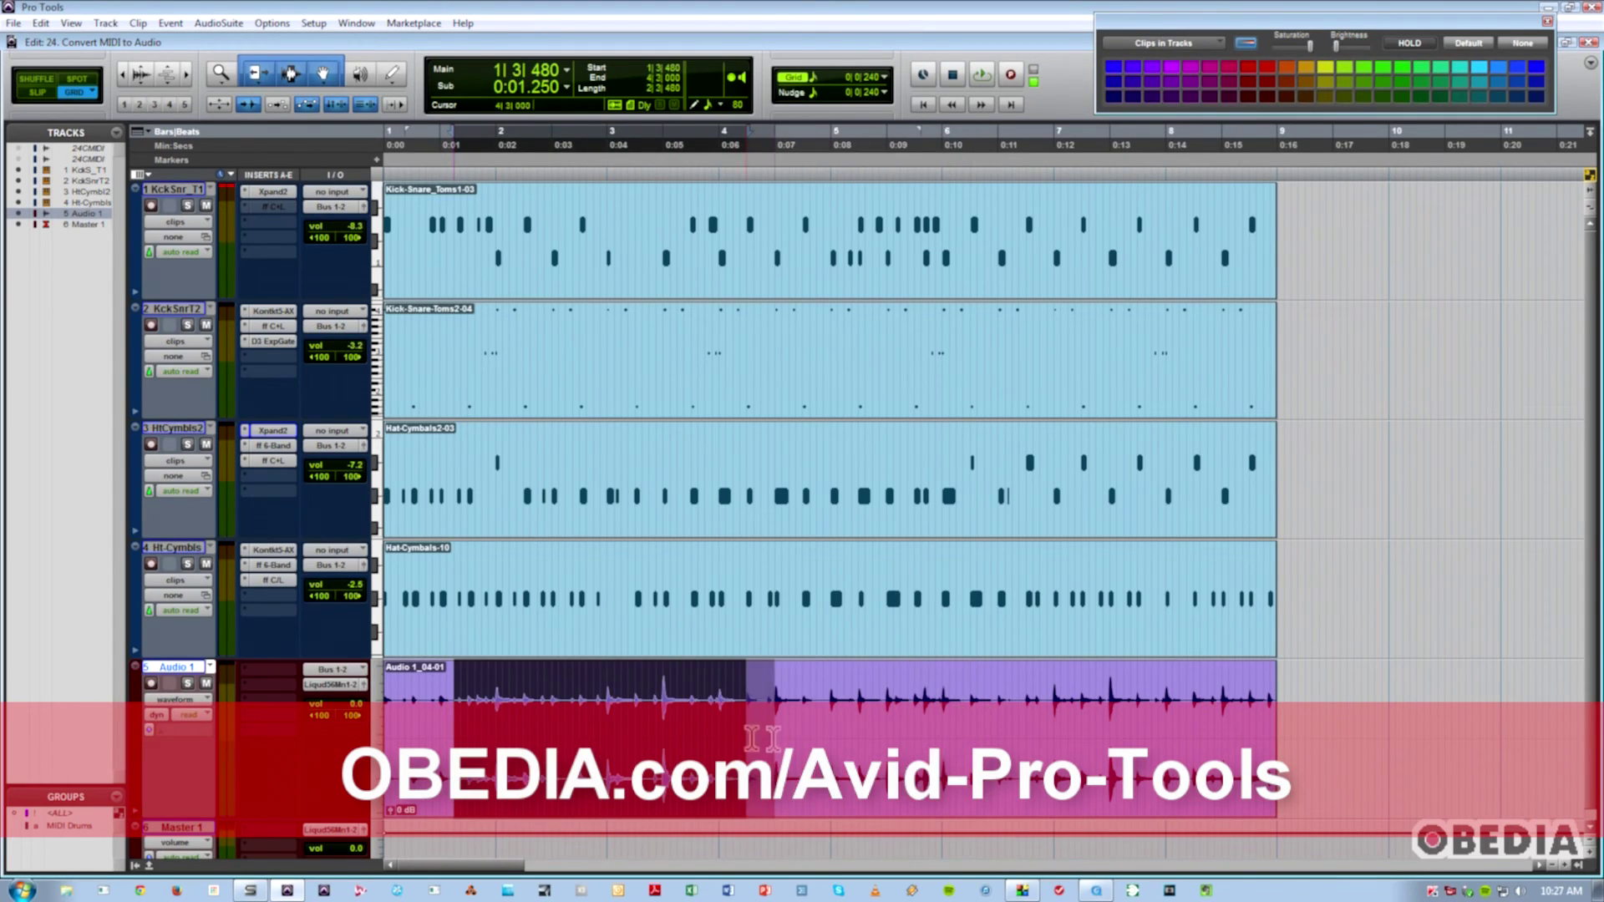
pyautogui.press('Return')
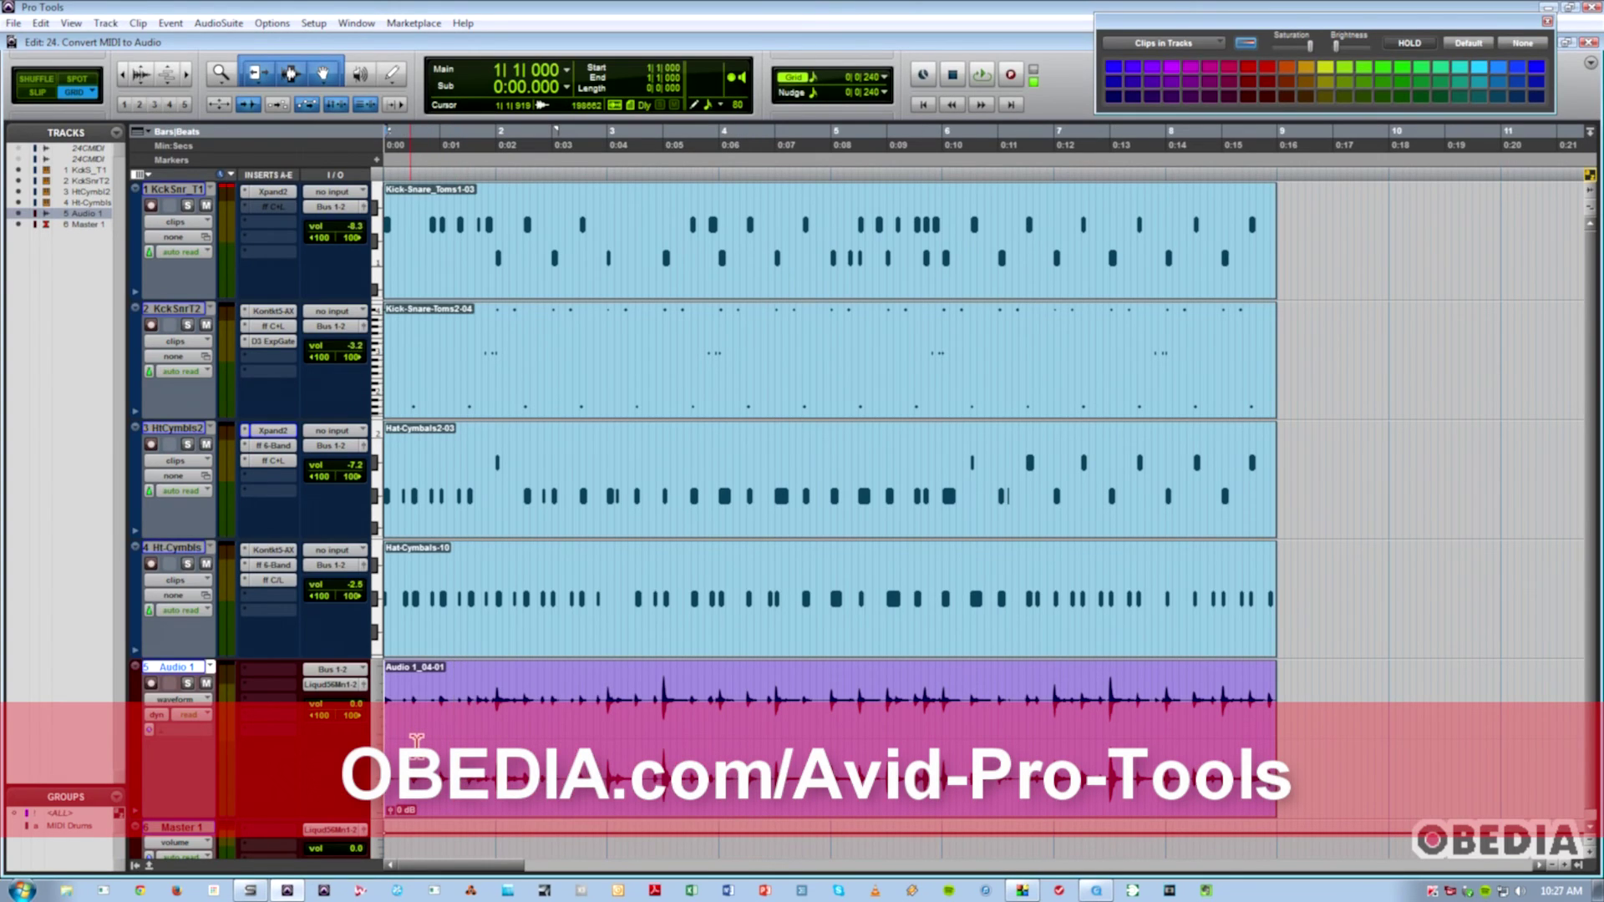